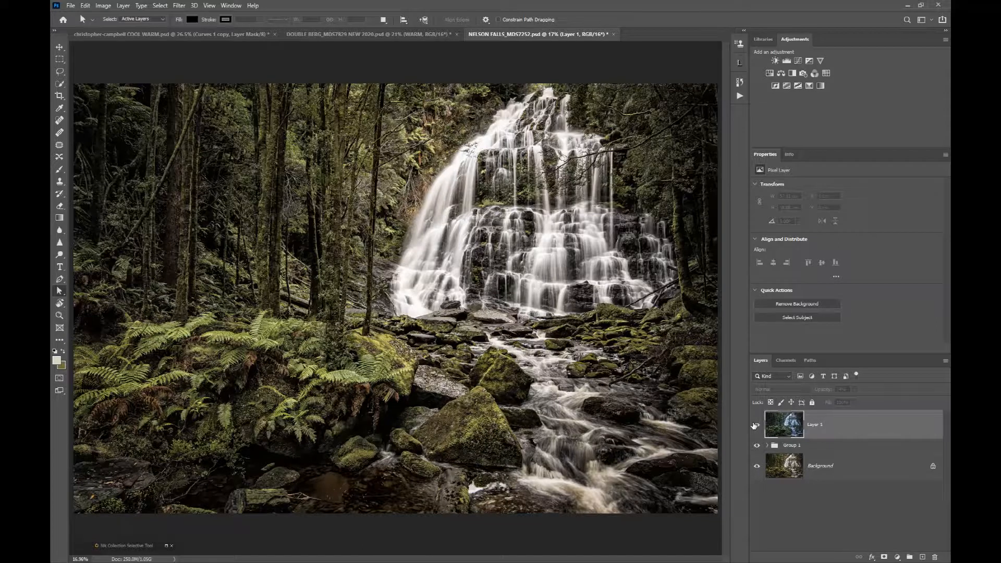
Compare the NELSON FALLS image with and without the cool-toned Layer 1 by toggling that layer's visibility.
left_click(756, 425)
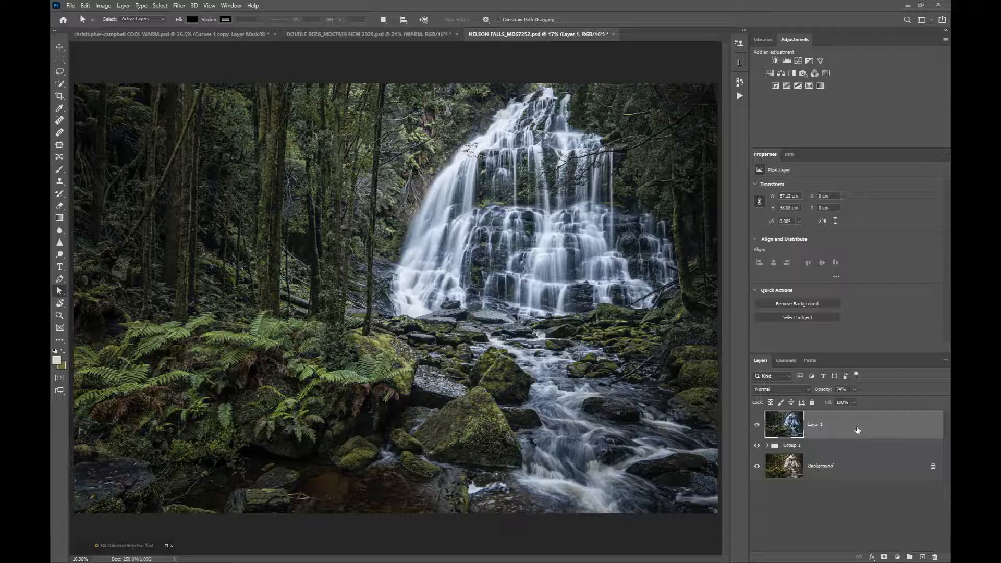
left_click(758, 427)
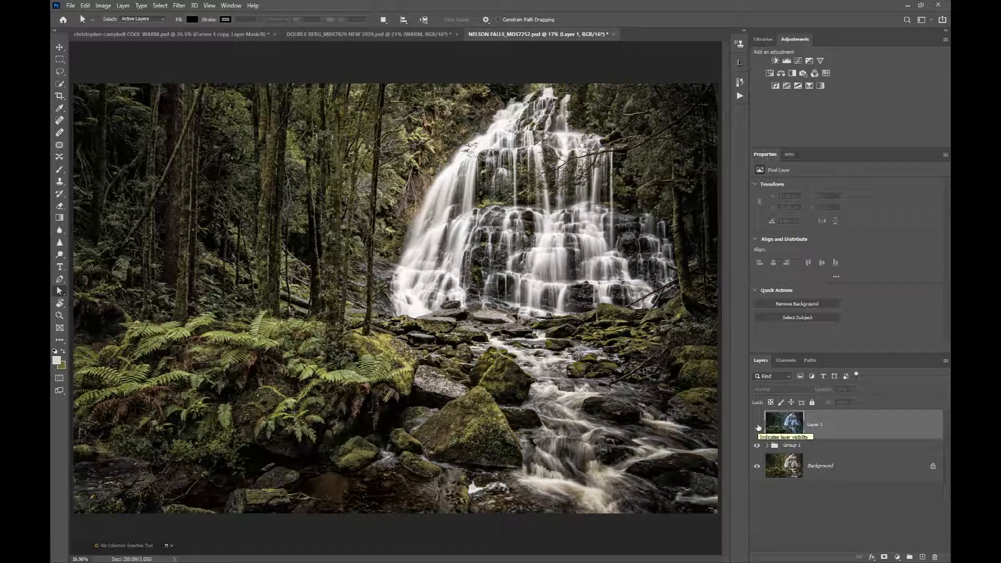
left_click(758, 427)
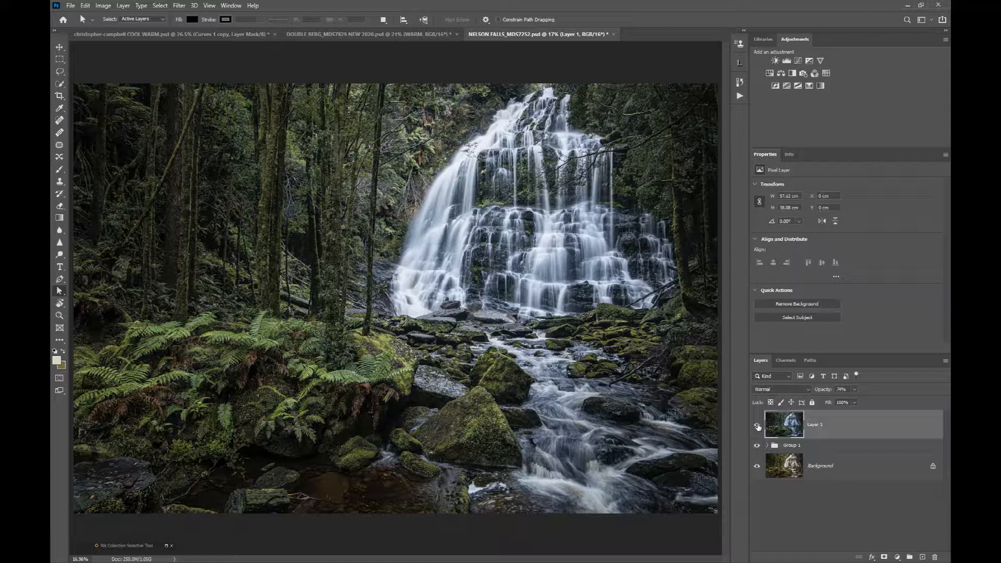
left_click(757, 426)
Bring up the DOUBLE BERG image and compare it with and without the WARM group.
left_click(360, 32)
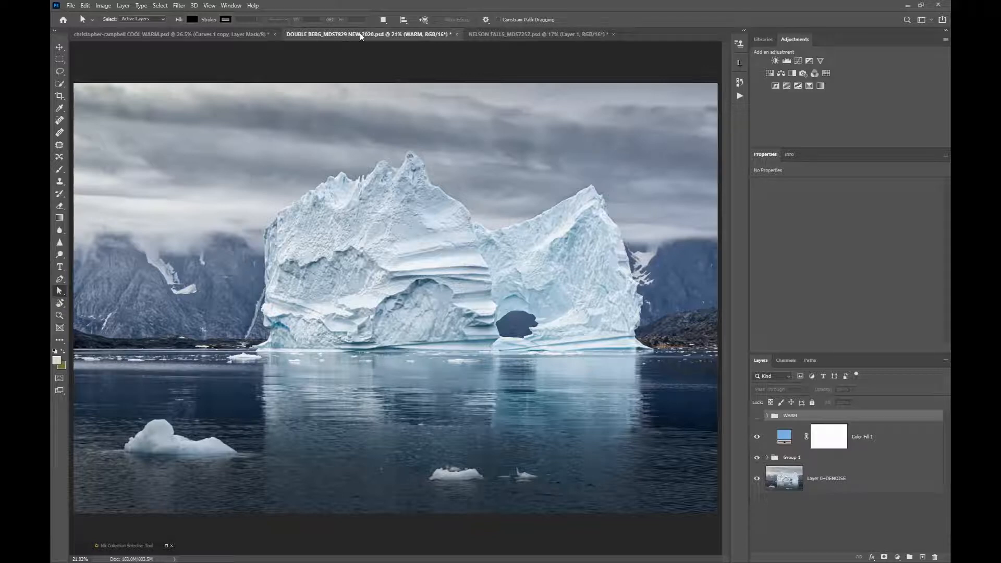
left_click(757, 416)
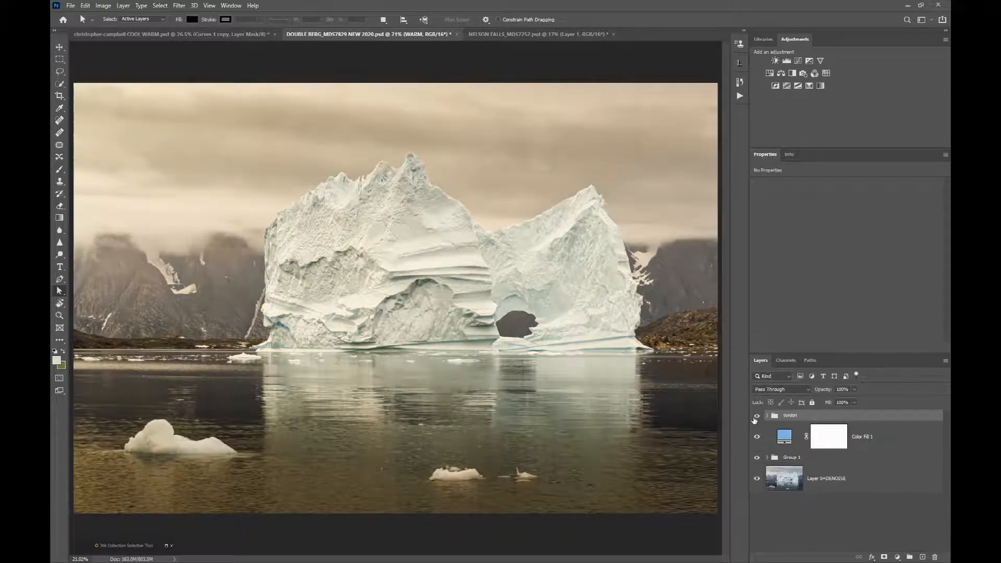
left_click(757, 417)
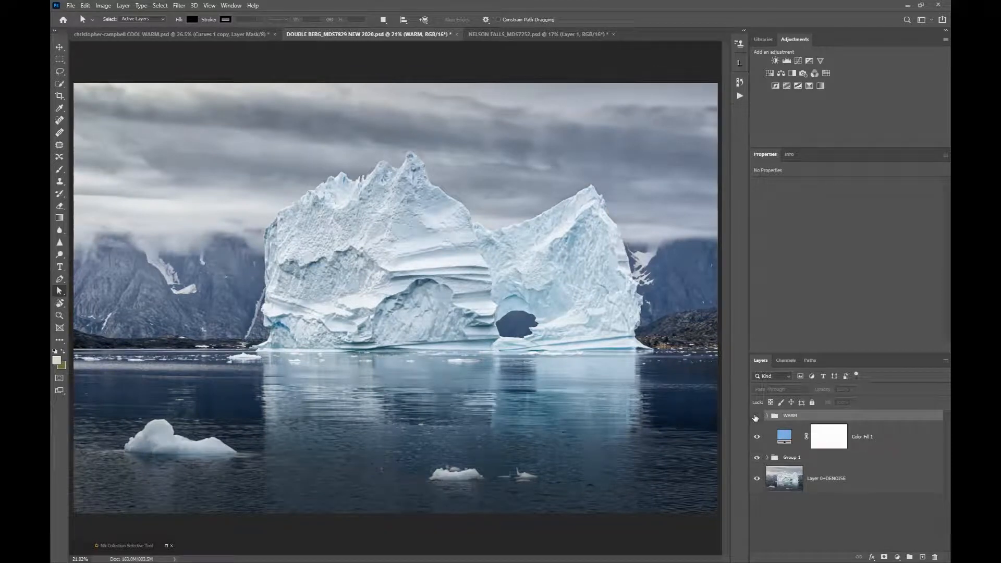
Bring up the COOL WARM portrait and preview the WARM and COOL groups one at a time, hiding each again.
left_click(179, 37)
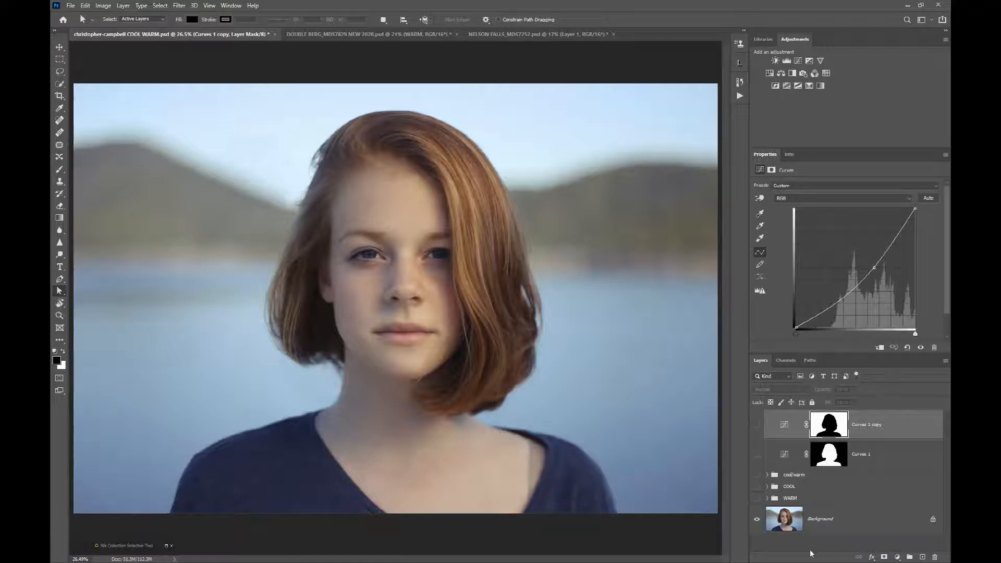
left_click(757, 499)
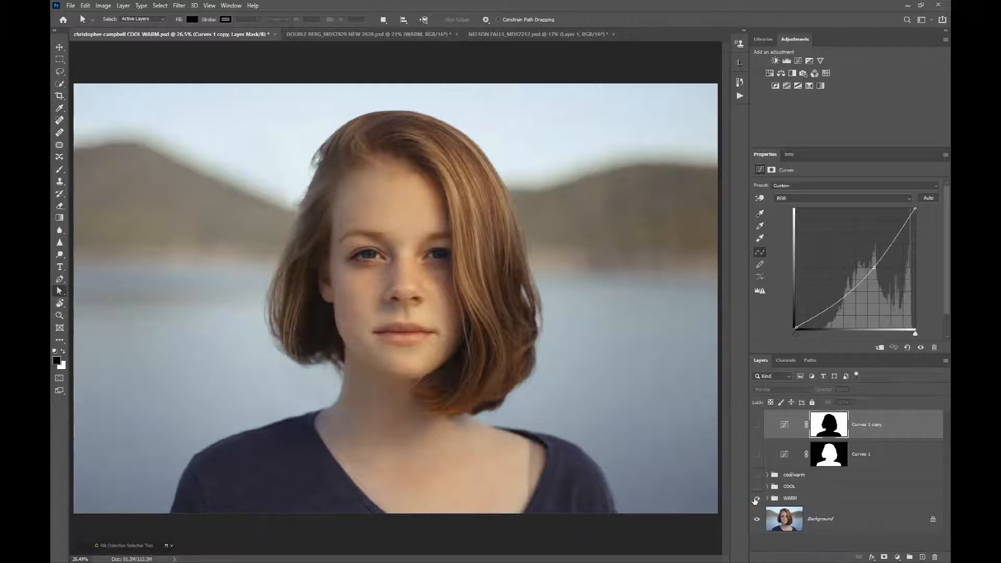
left_click(755, 499)
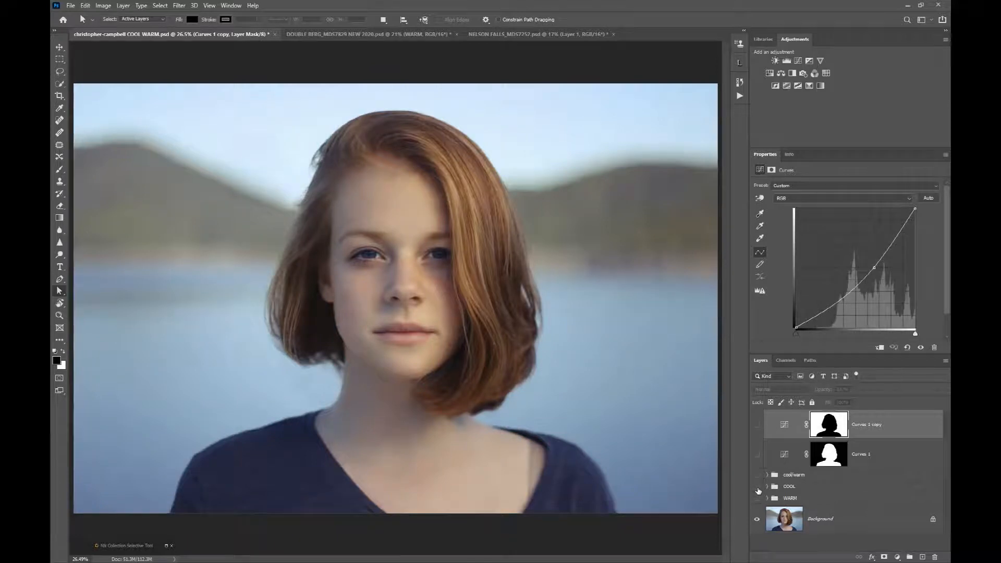
left_click(758, 488)
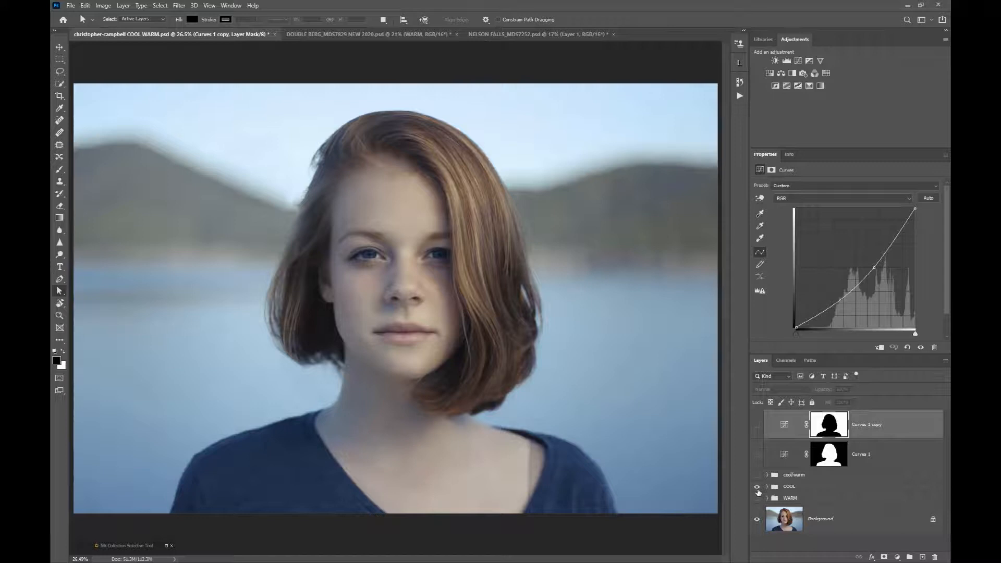
left_click(758, 489)
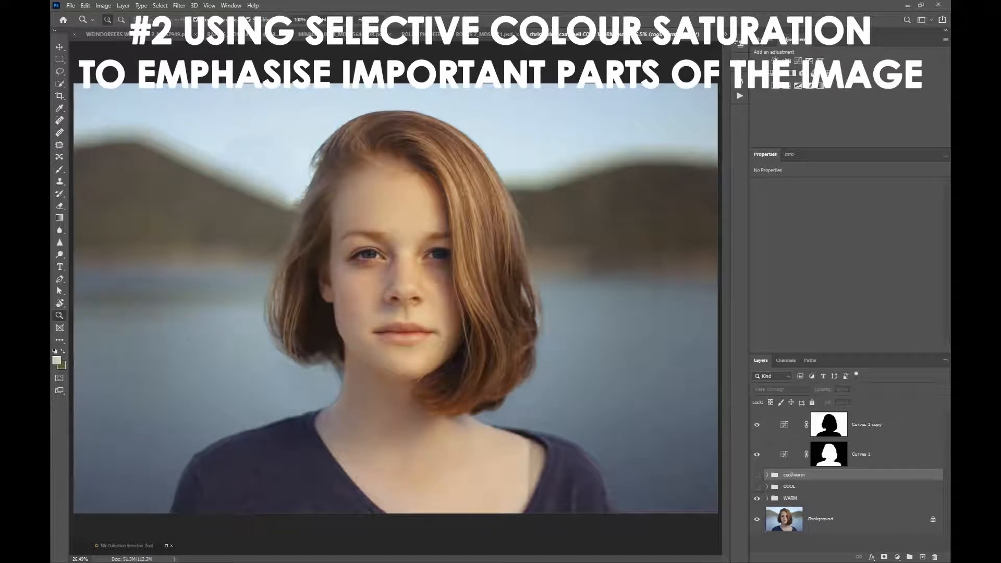
Bring up the WEINDORFERS WALKWAY 2 image and compare it with and without the Hue/Saturation 1 adjustment.
left_click(99, 33)
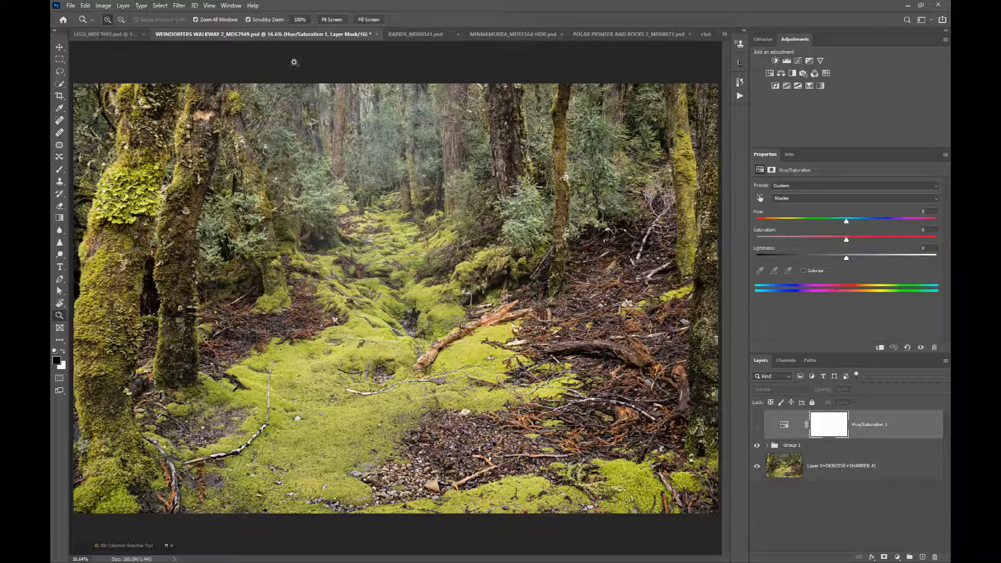
left_click(756, 426)
left_click(757, 426)
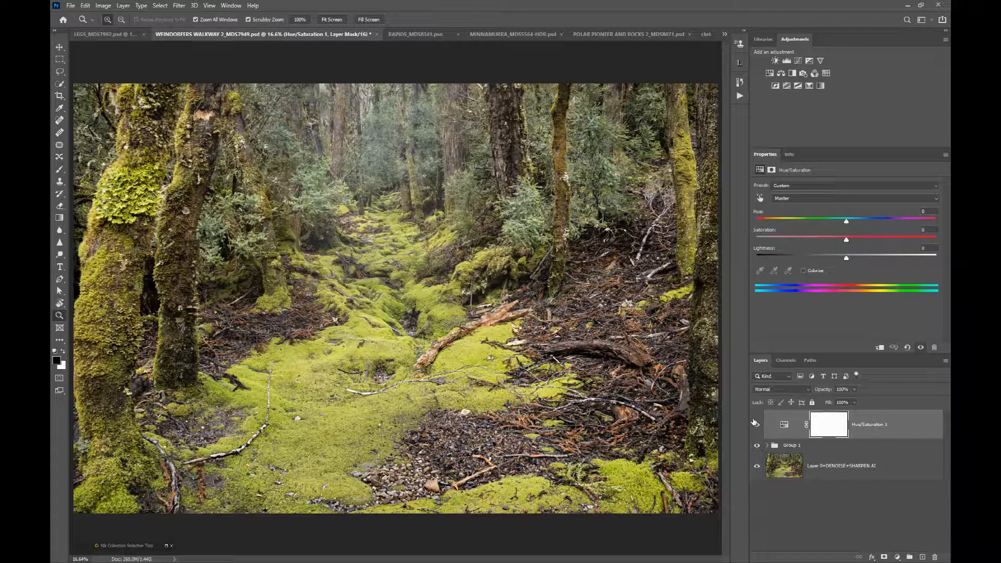
left_click(757, 425)
left_click(757, 425)
left_click(757, 426)
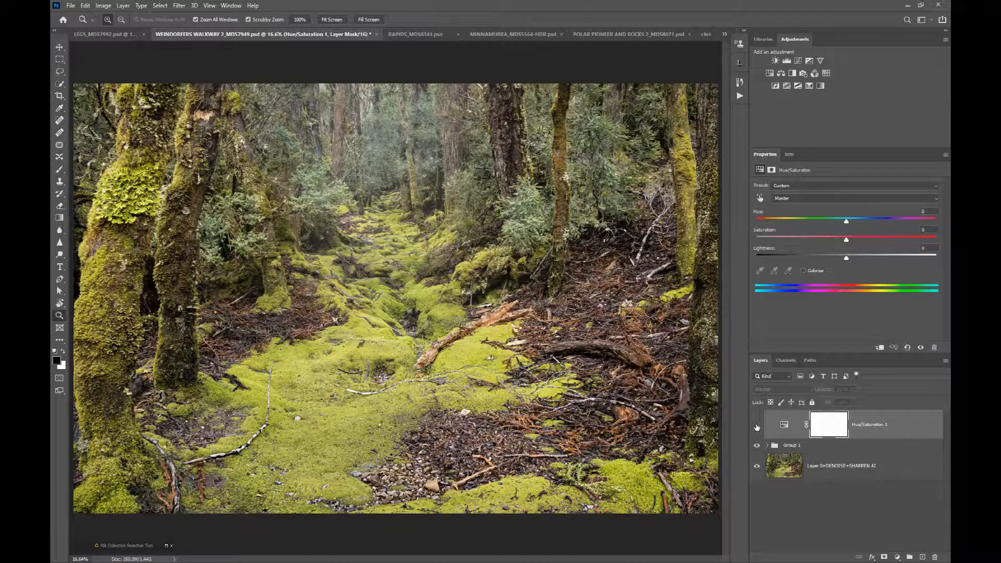
Bring up the RAPIDS image and compare it with and without the Hue/Saturation 2 adjustment.
left_click(393, 34)
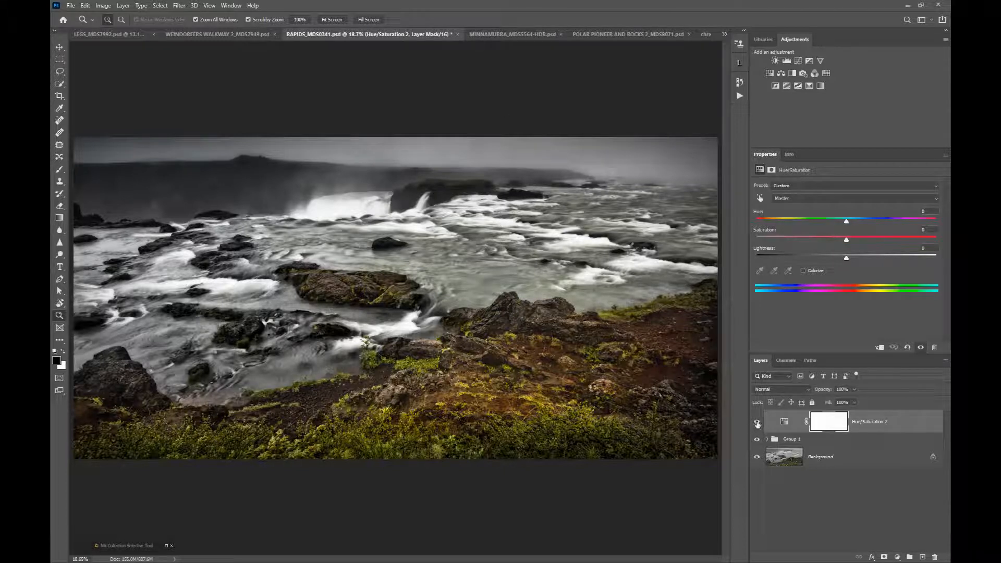
left_click(757, 423)
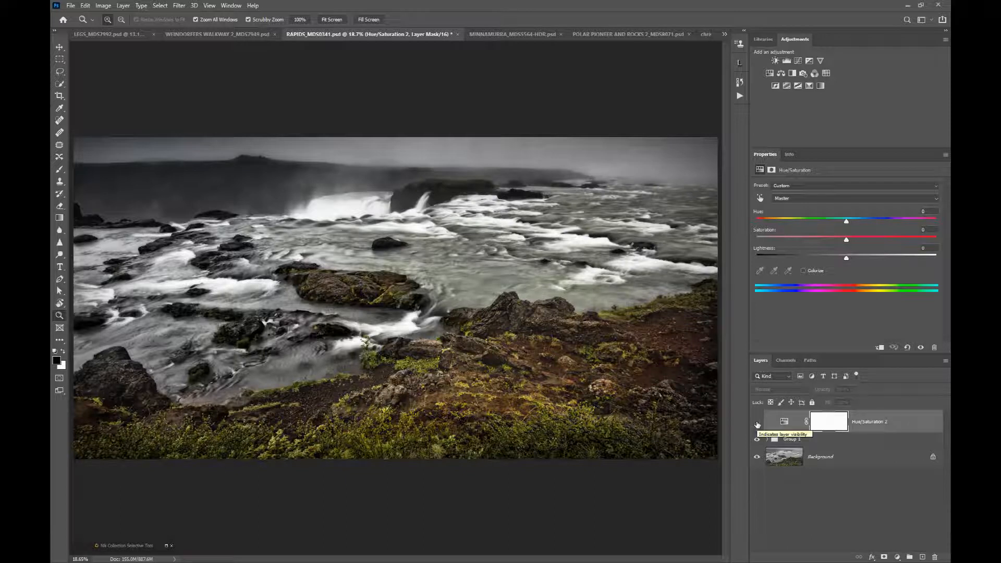
left_click(757, 423)
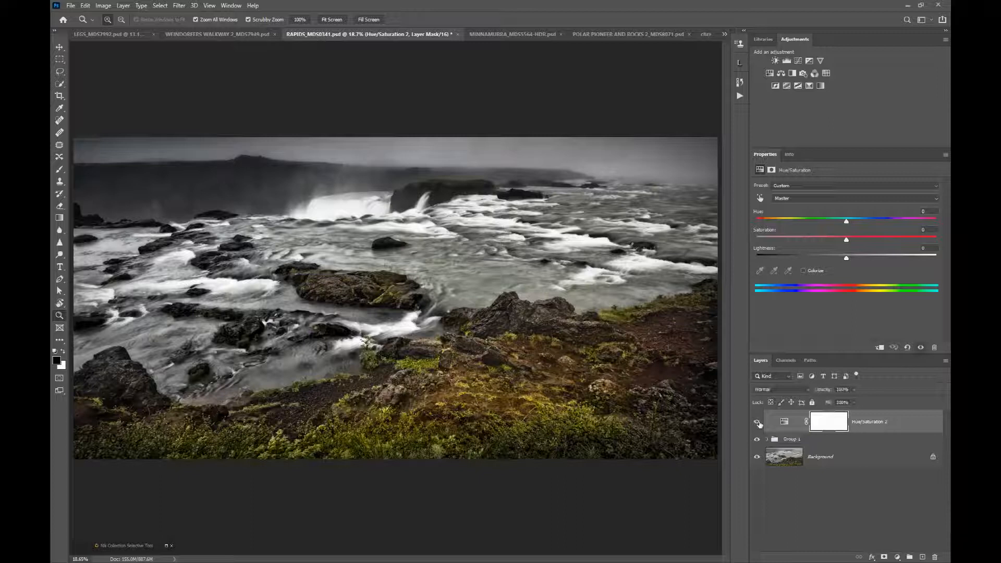
Bring up the LEGS image and compare the original with the edit by hiding and restoring Group 1 and Color Fill 1.
left_click(94, 36)
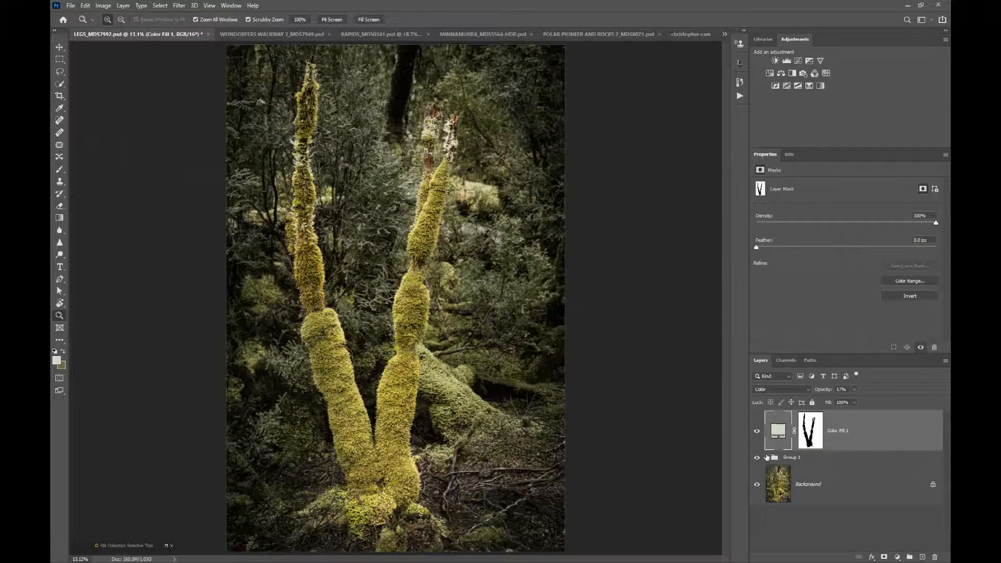
left_click(758, 457)
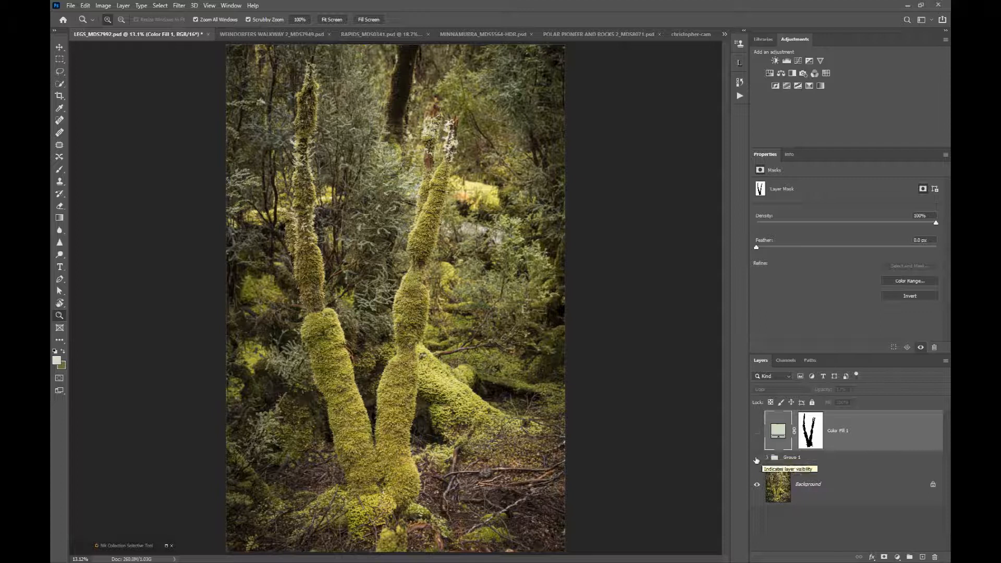
left_click(757, 458)
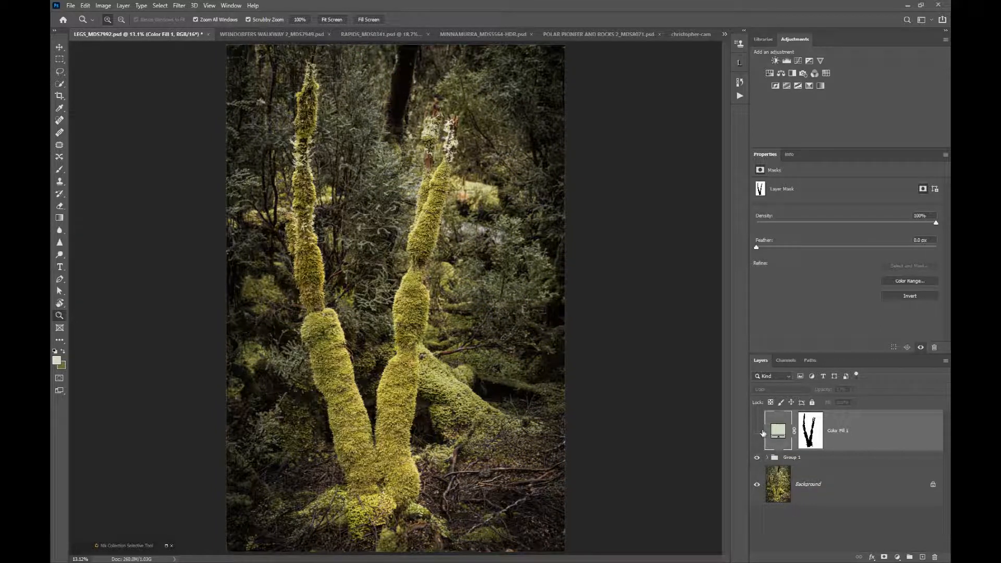
left_click(757, 432)
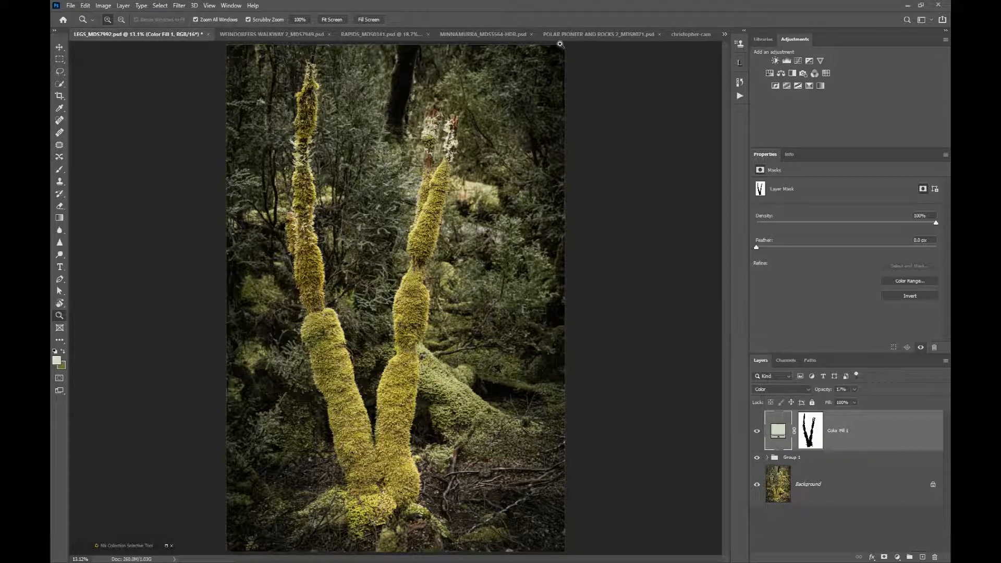
Show the orange Layer 1 in the MINNAMURRA image and compare that image with POLAR PIONEER AND ROCKS 2.
left_click(510, 38)
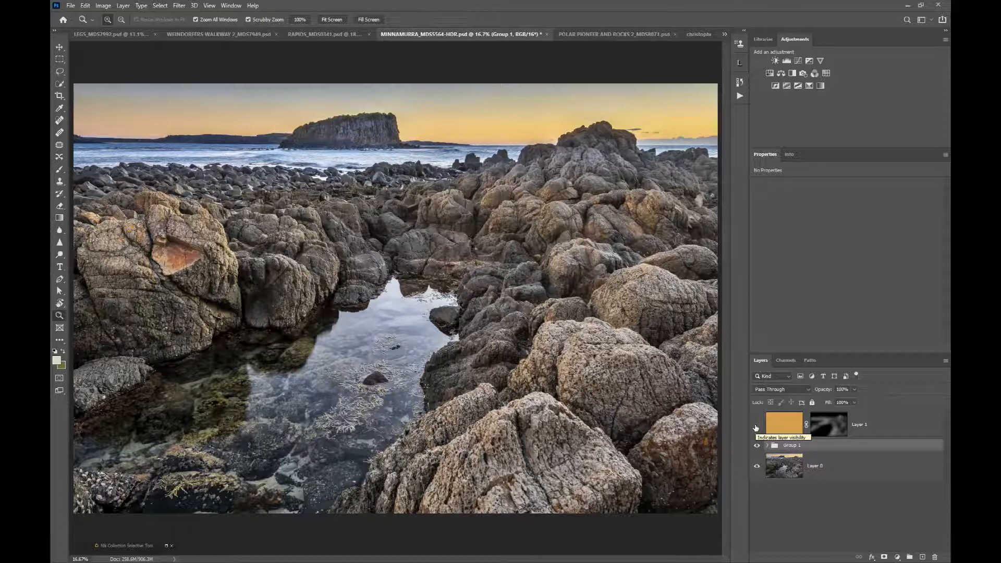
left_click(756, 426)
left_click(584, 36)
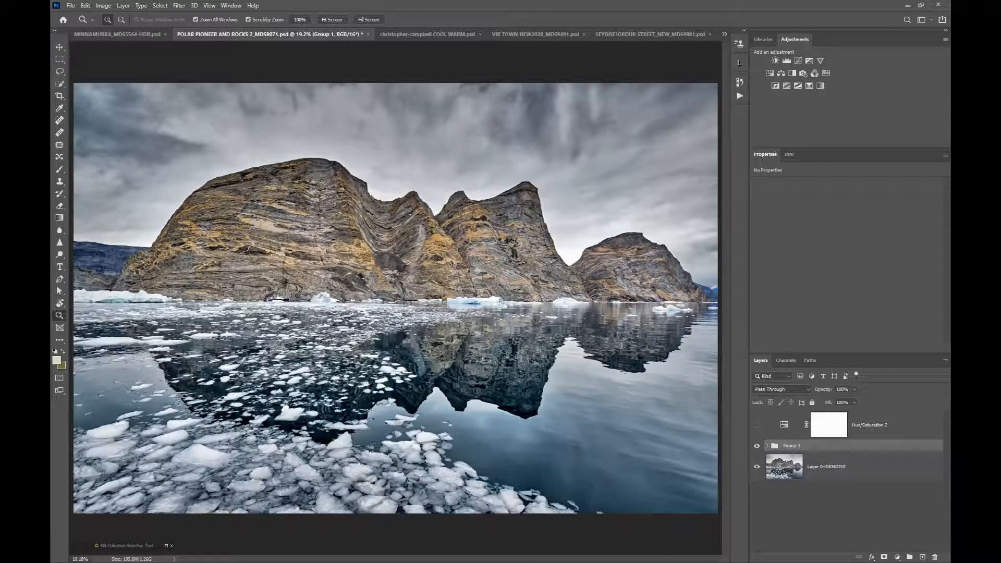
left_click(116, 34)
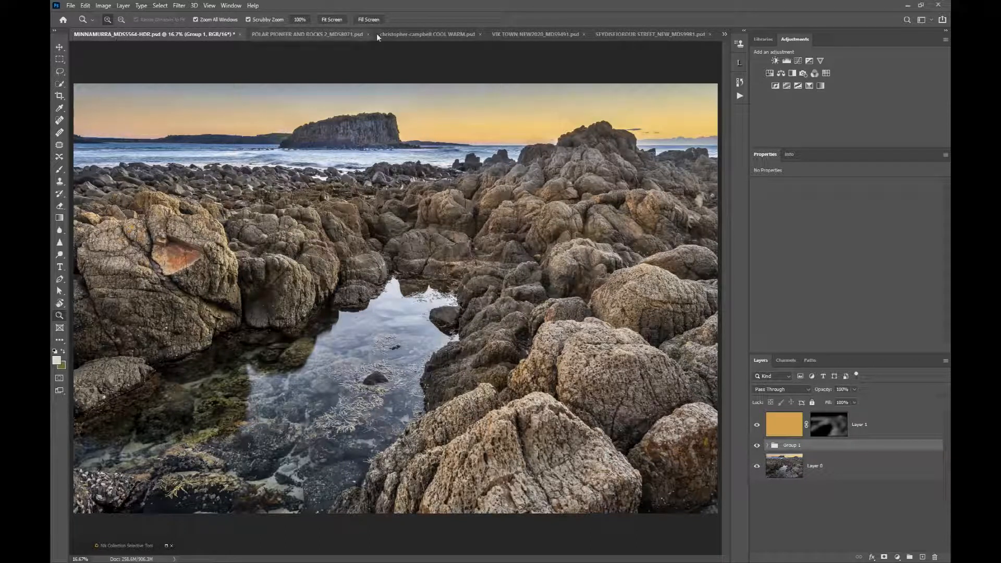
View the VIK TOWN image and compare SEYDISFJORDUR STREET with and without its Group 1 edits.
left_click(533, 32)
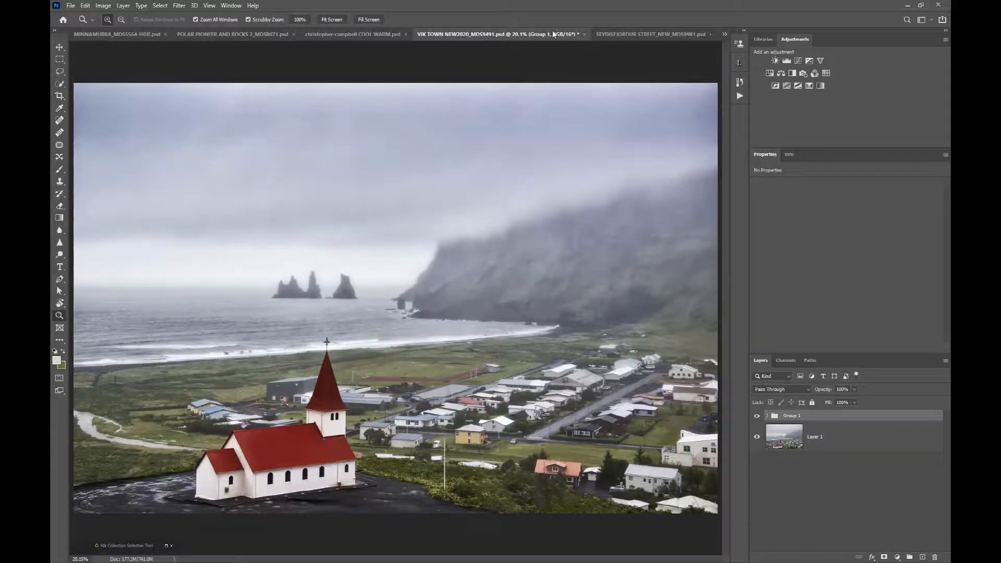
left_click(634, 35)
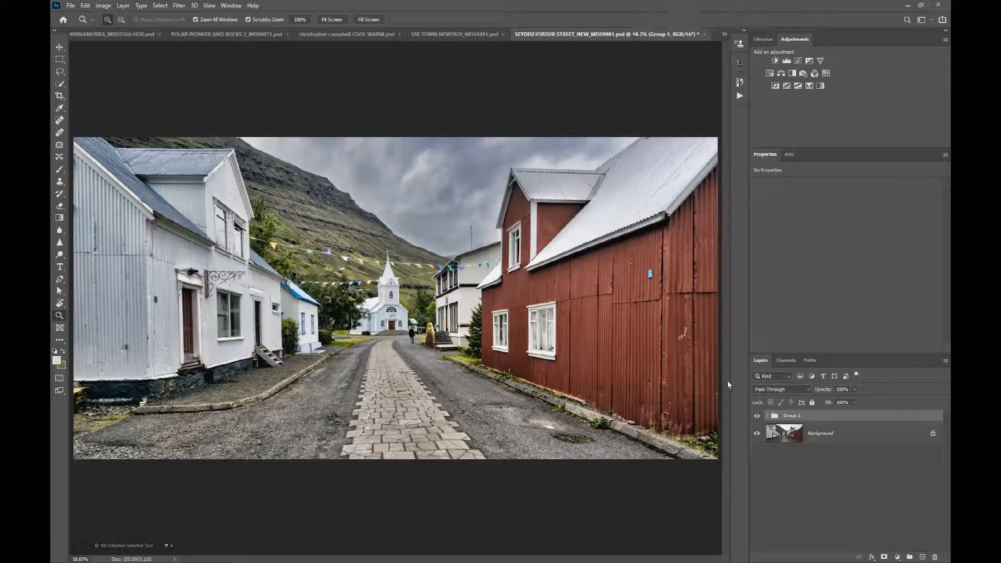
left_click(757, 416)
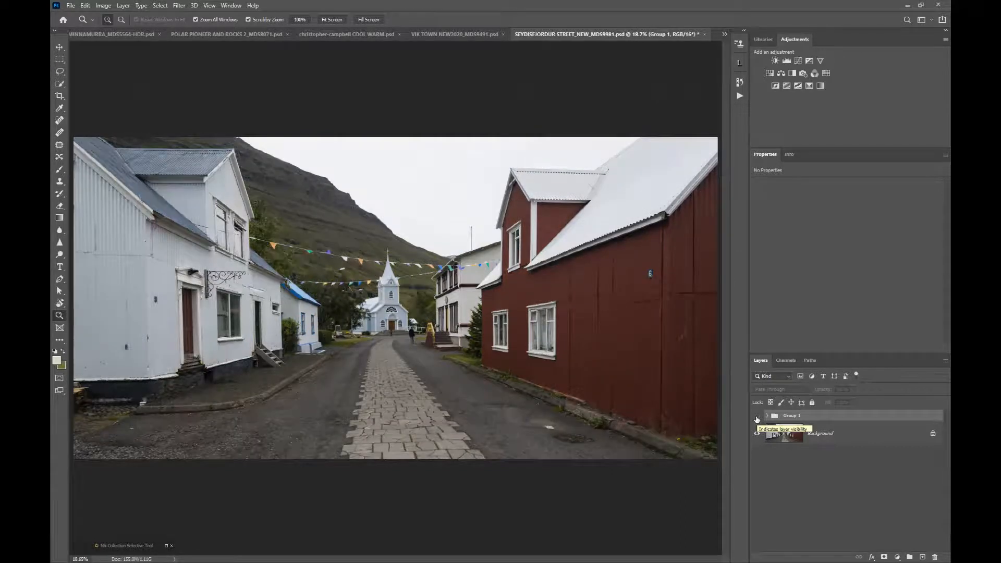
left_click(757, 416)
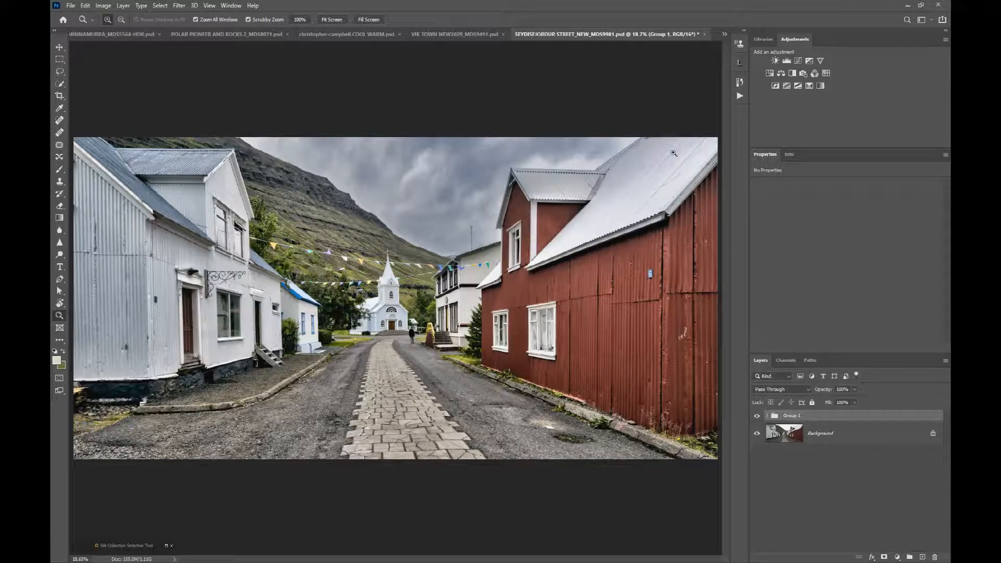
Revisit the RAPIDS image and compare THE WINDOW FD with and without its Group 1 edits.
left_click(724, 35)
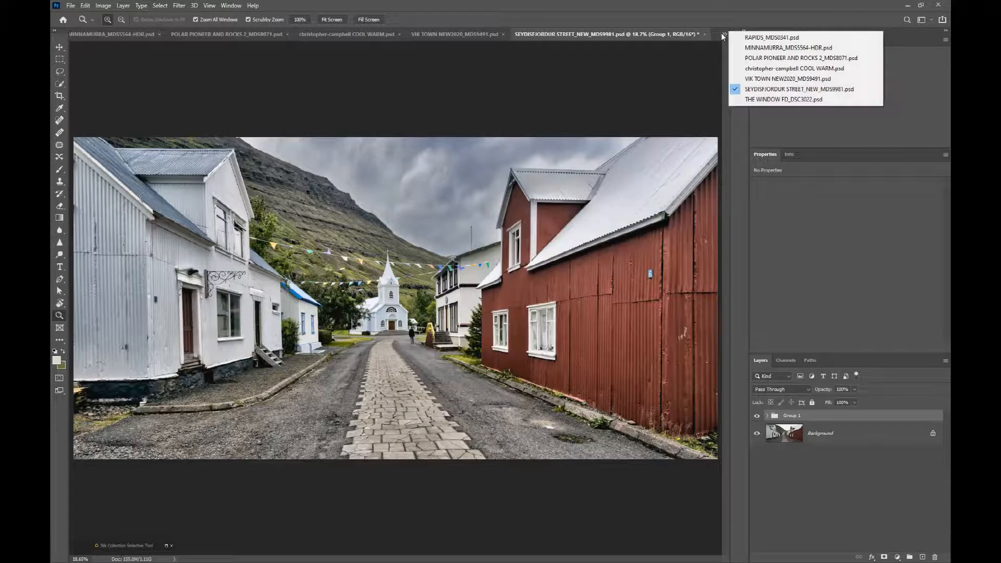
left_click(750, 38)
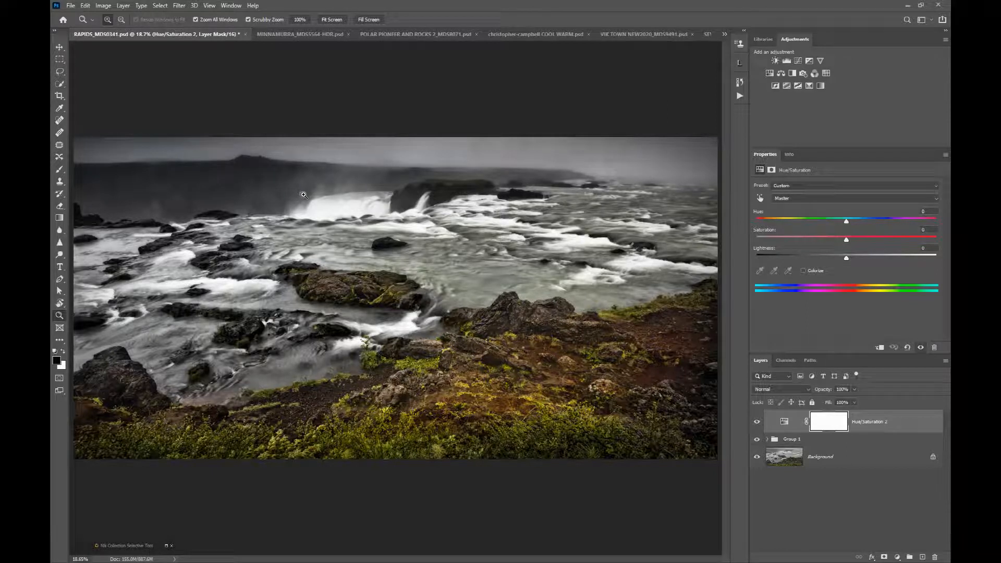
left_click(725, 35)
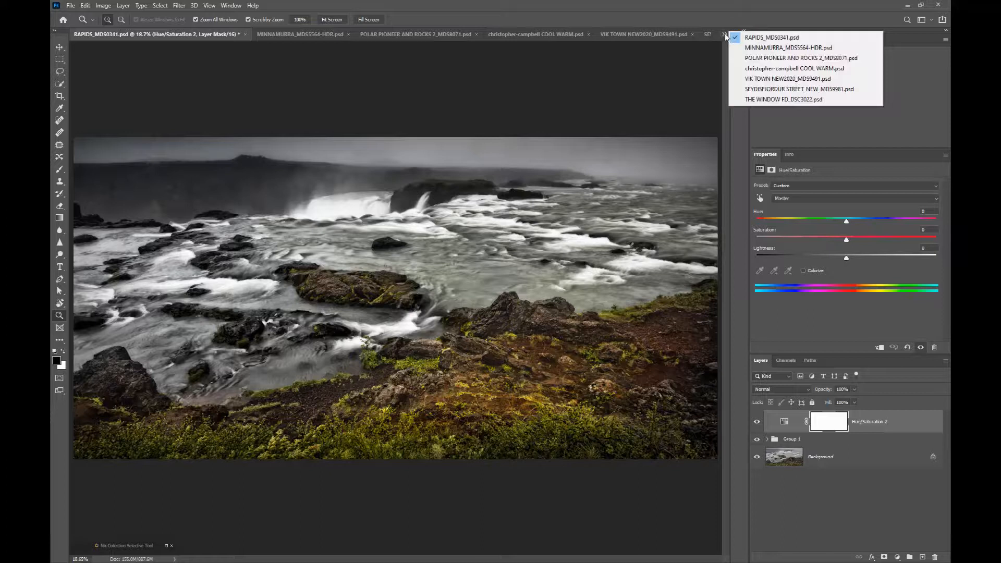
left_click(735, 100)
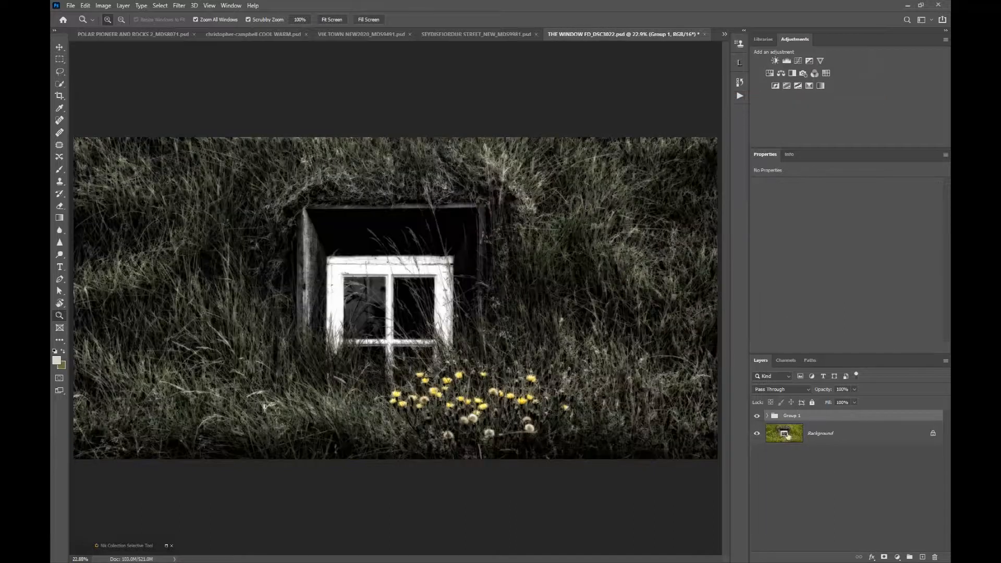
left_click(758, 417)
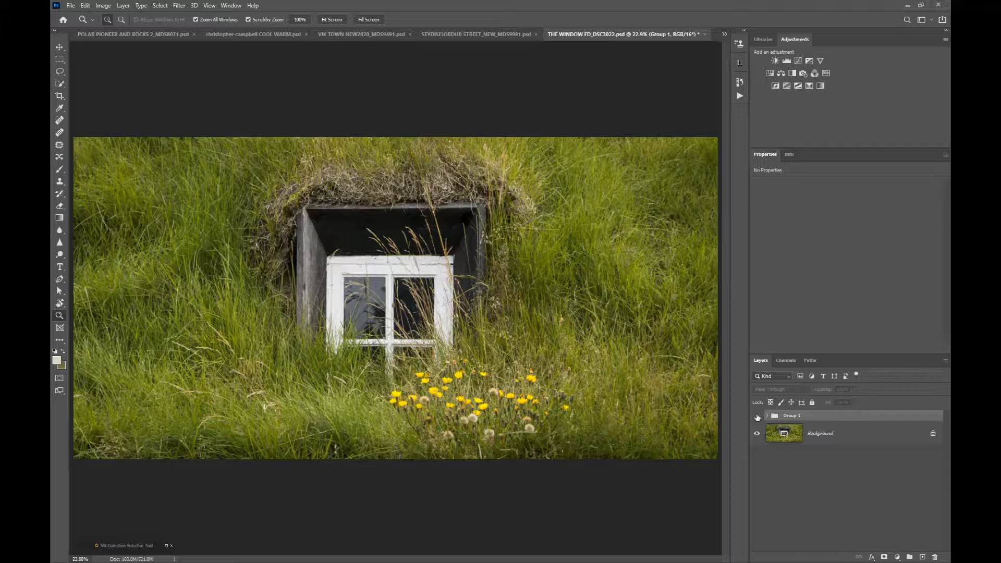
left_click(757, 416)
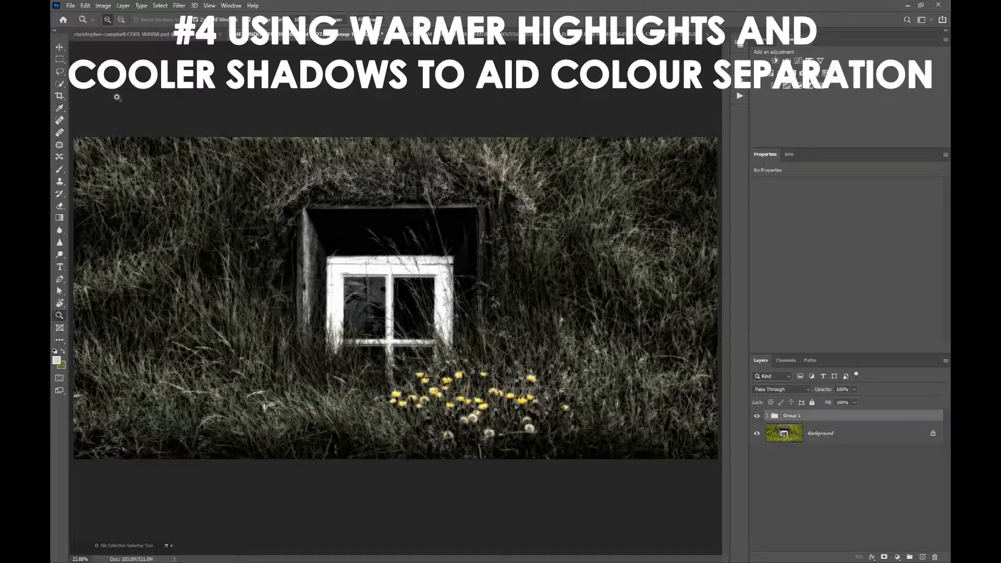
Bring up the COOL WARM EXAMPLE MINNAMURRA image and examine the layer mask of the blue Color Fill 1 layer.
left_click(433, 34)
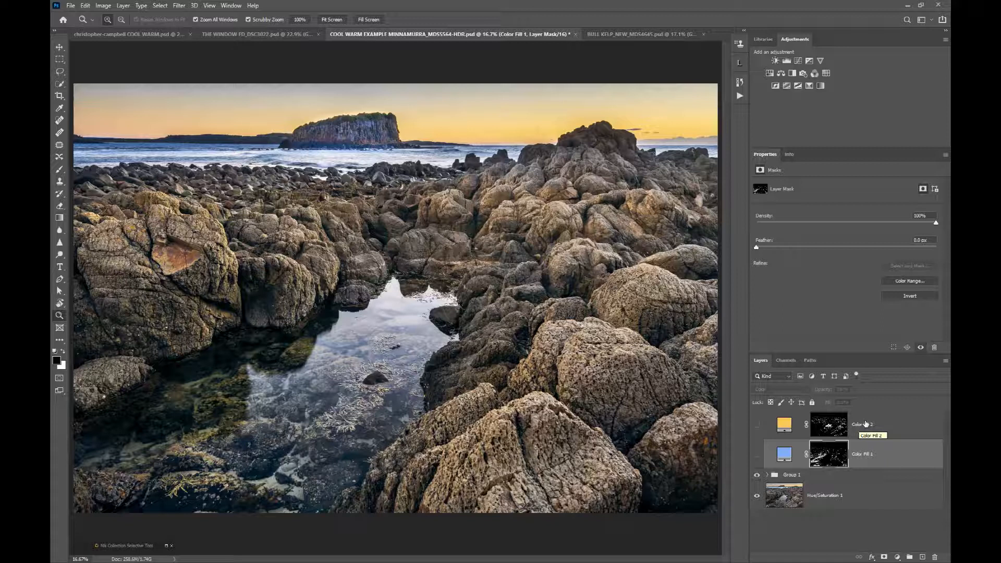
left_click(757, 457)
left_click(831, 458, "alt")
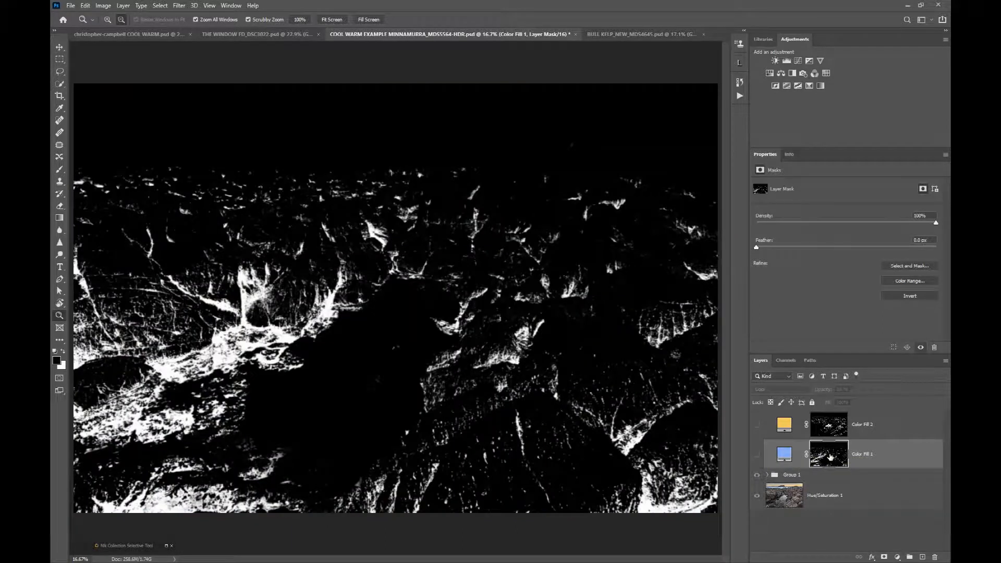
left_click(831, 458, "alt")
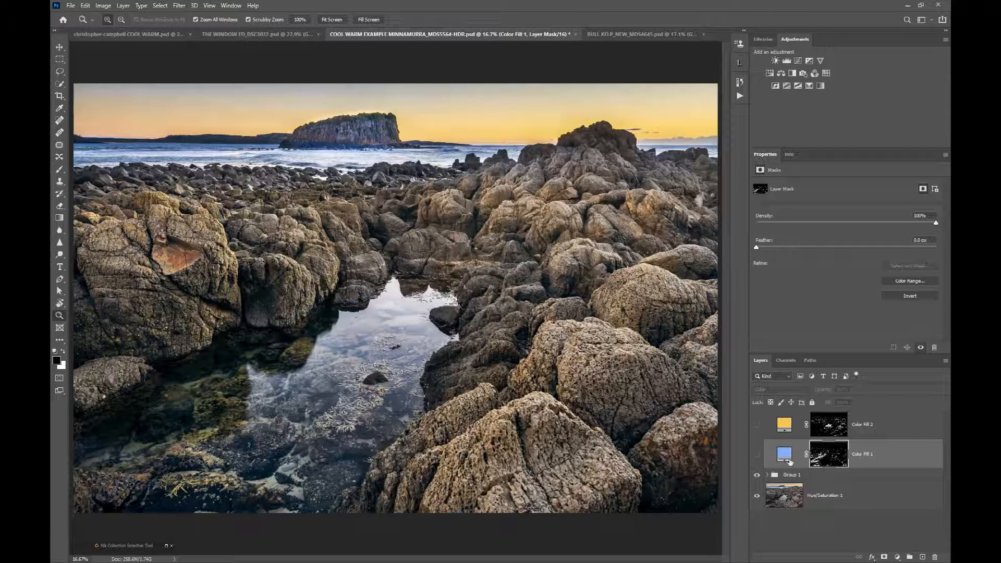
Show the blue Color Fill 1 layer, reduce its opacity from full strength, and compare the shadows with and without it.
left_click(758, 454)
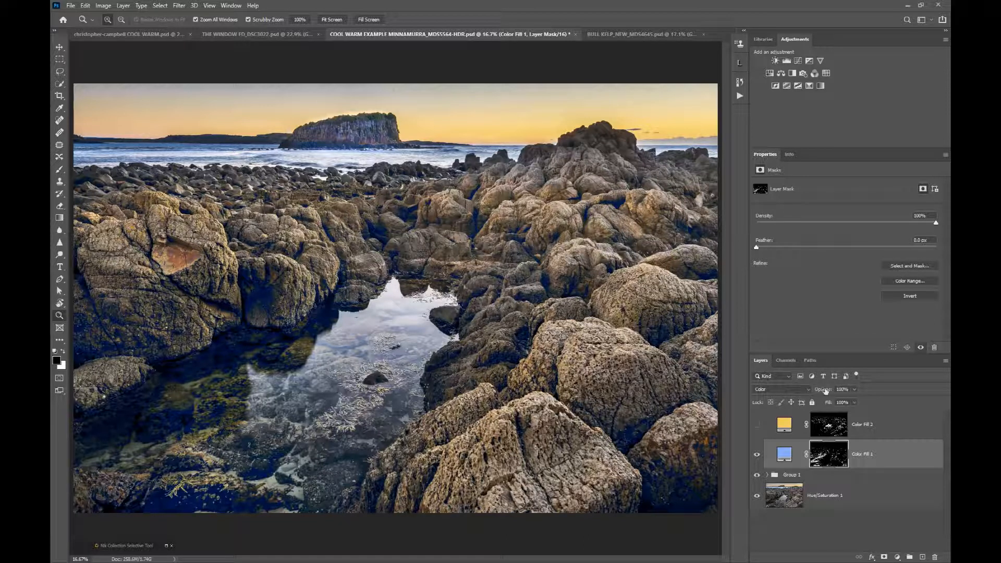
left_click_drag(831, 391, 786, 394)
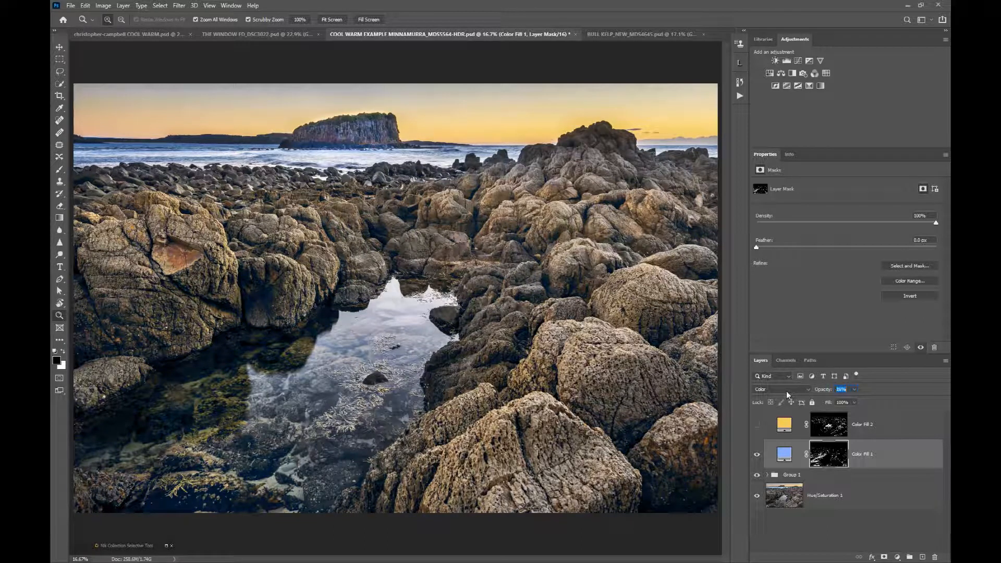
left_click_drag(792, 391, 795, 392)
left_click(758, 457)
left_click(758, 457)
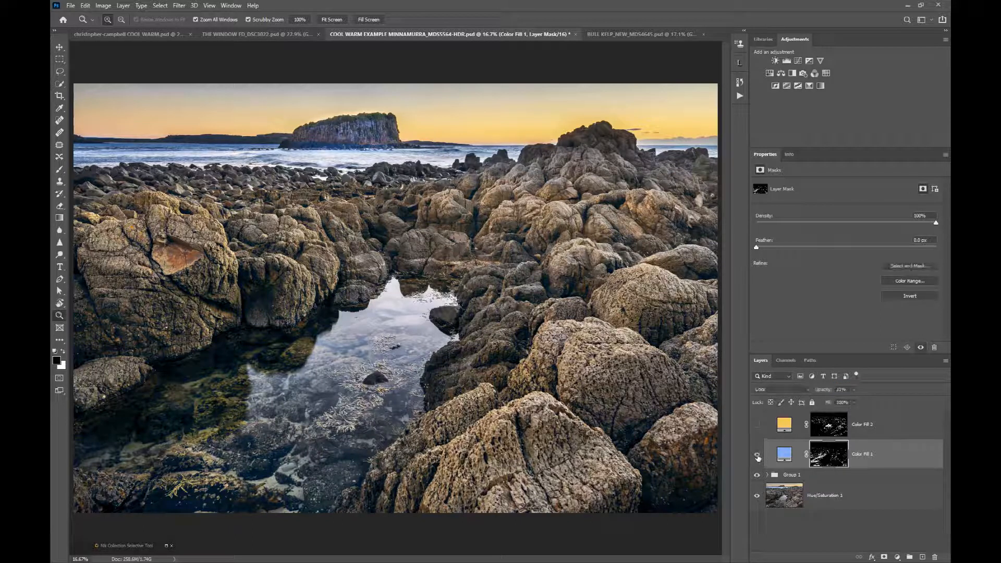
Examine the layer mask of the orange Color Fill 2 layer in the MINNAMURRA image.
left_click(797, 427)
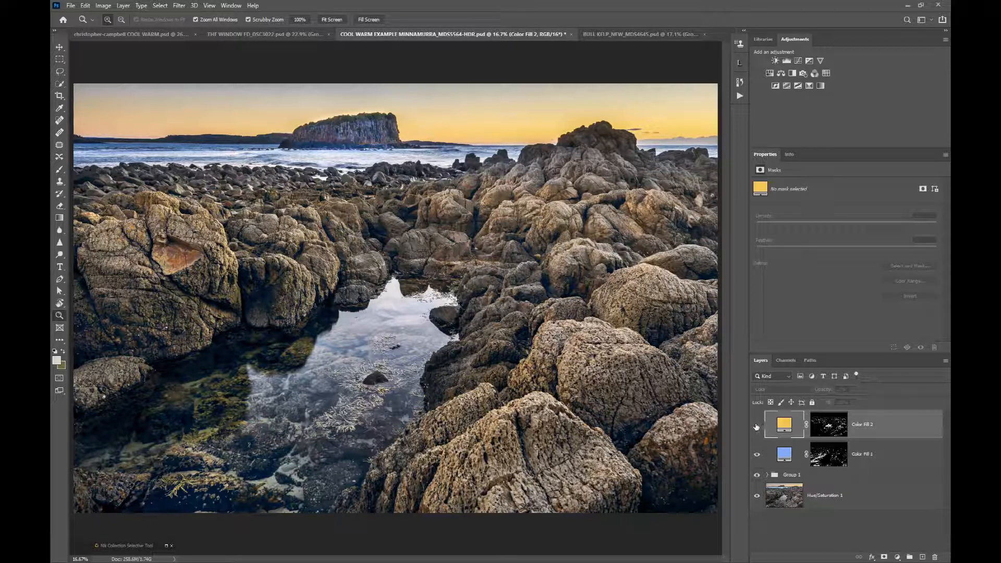
left_click(819, 427, "alt")
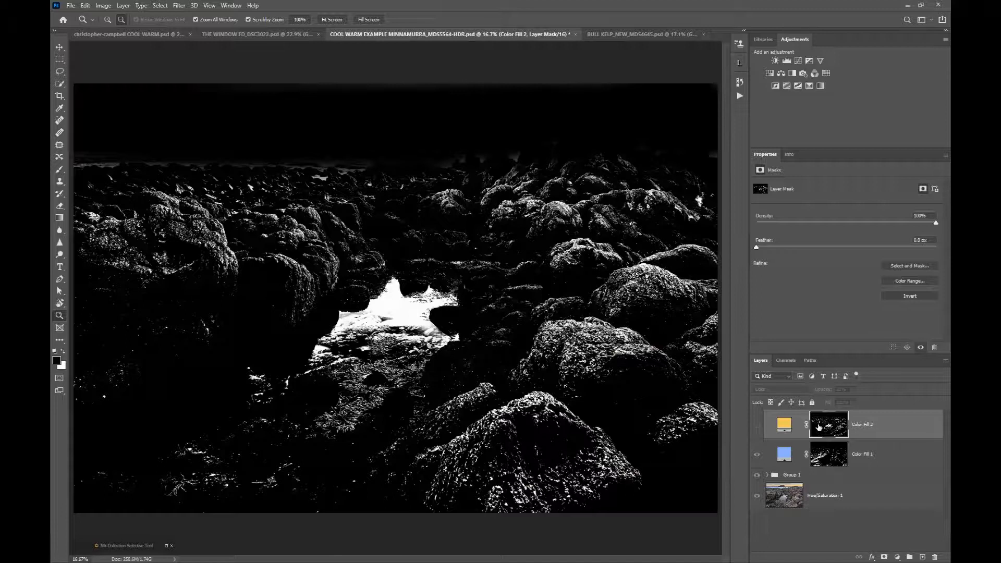
left_click(819, 427, "alt")
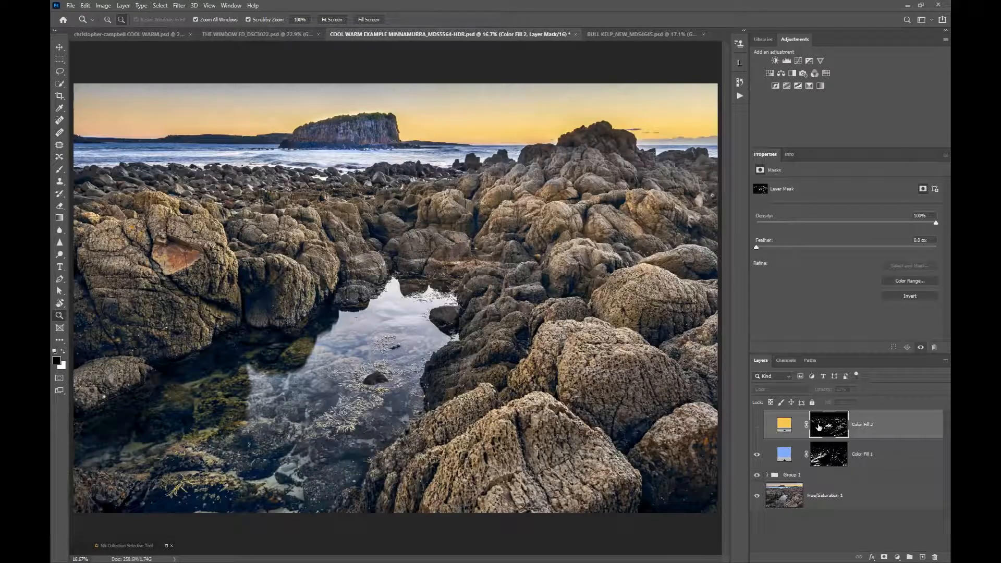
Show the orange Color Fill 2 layer and set its opacity to 32% to warm the highlights.
left_click(756, 427)
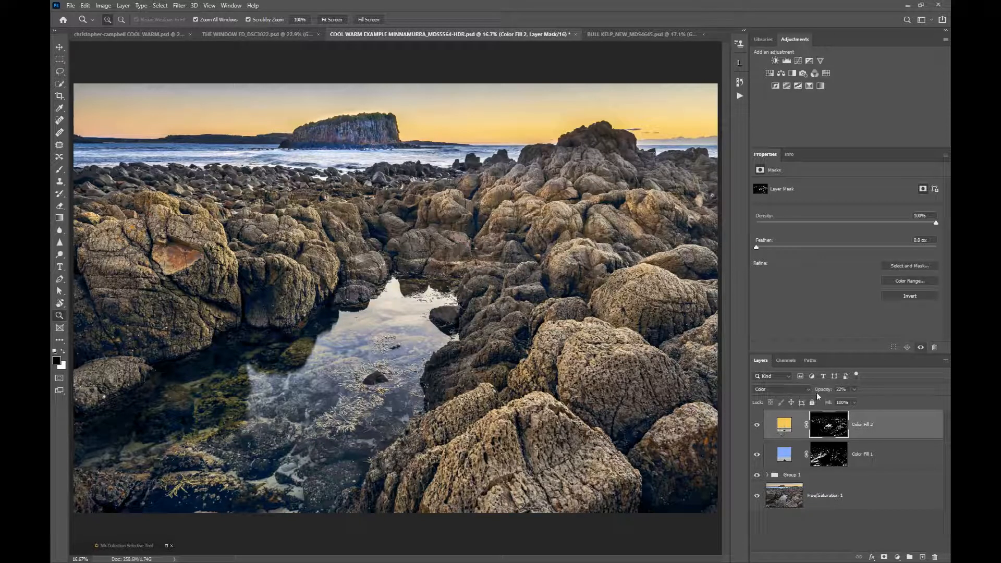
left_click_drag(824, 391, 873, 391)
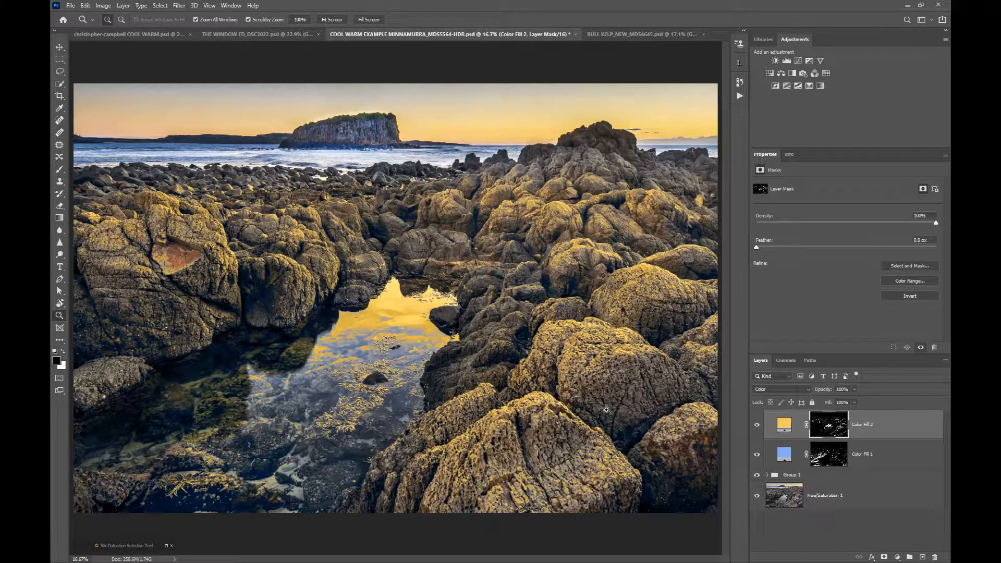
left_click_drag(825, 391, 791, 392)
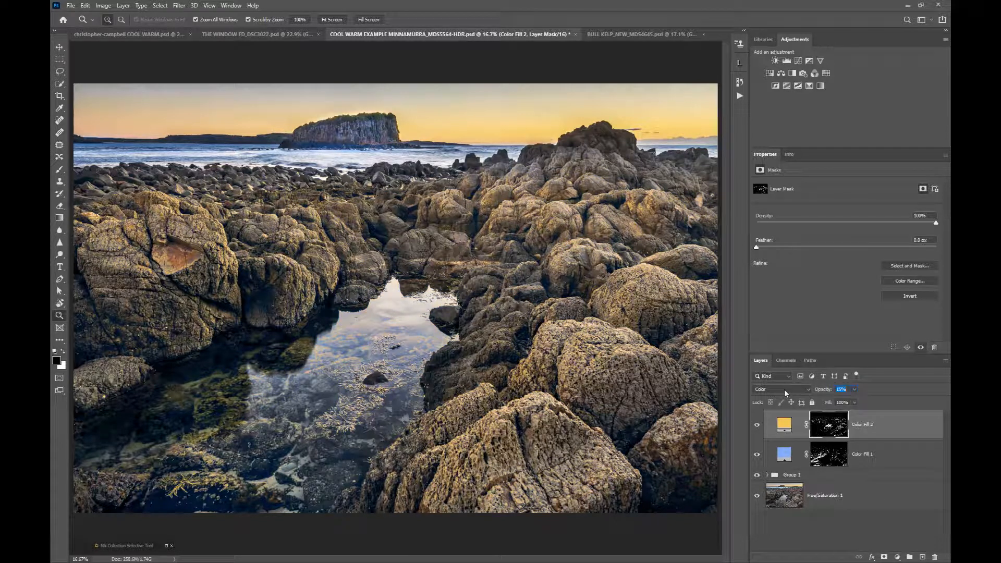
left_click_drag(793, 391, 802, 390)
Bring up the BULL KELP image and examine the layer mask of the yellow Color Fill 2 layer.
left_click(603, 34)
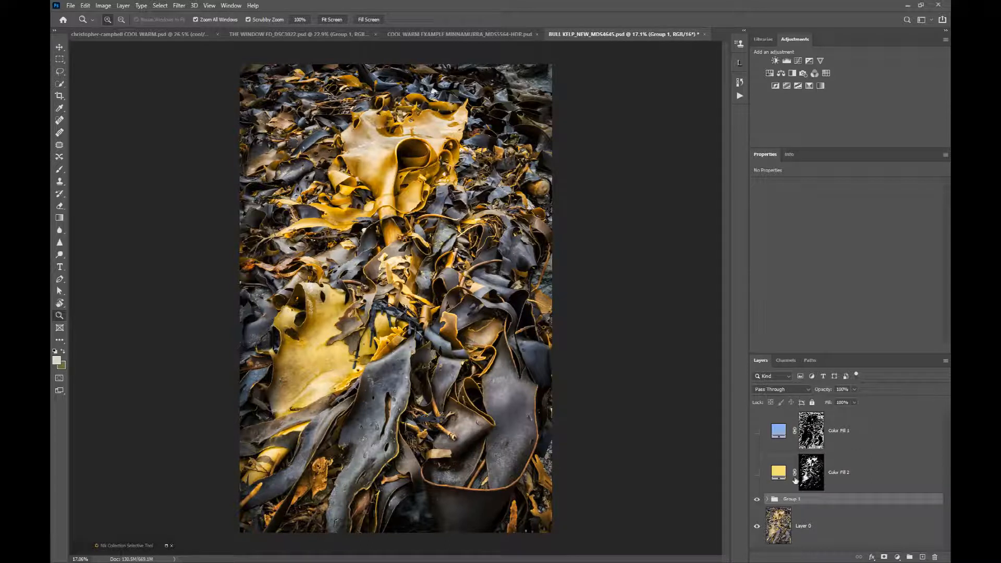
left_click(813, 474)
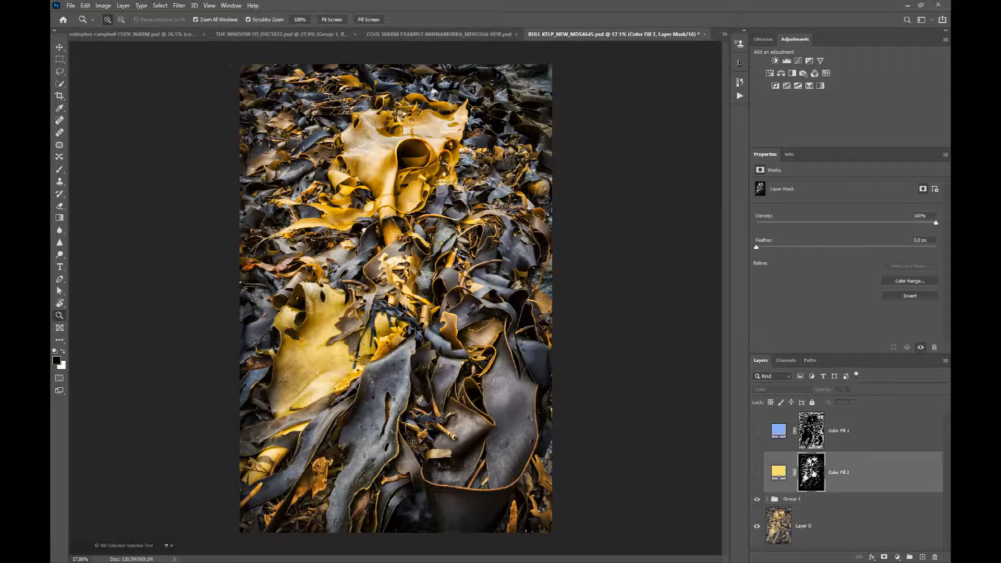
left_click(814, 471, "alt")
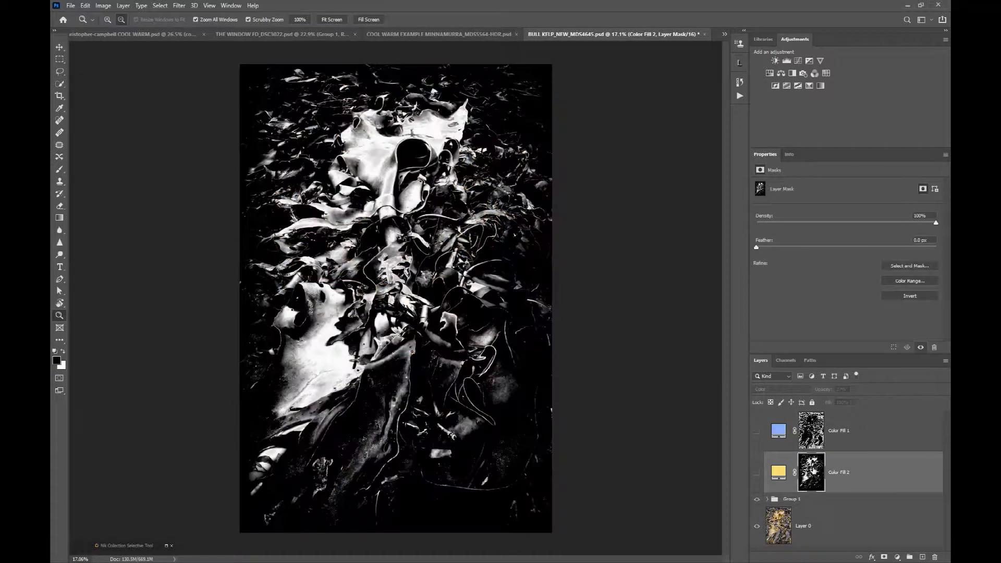
left_click(779, 474)
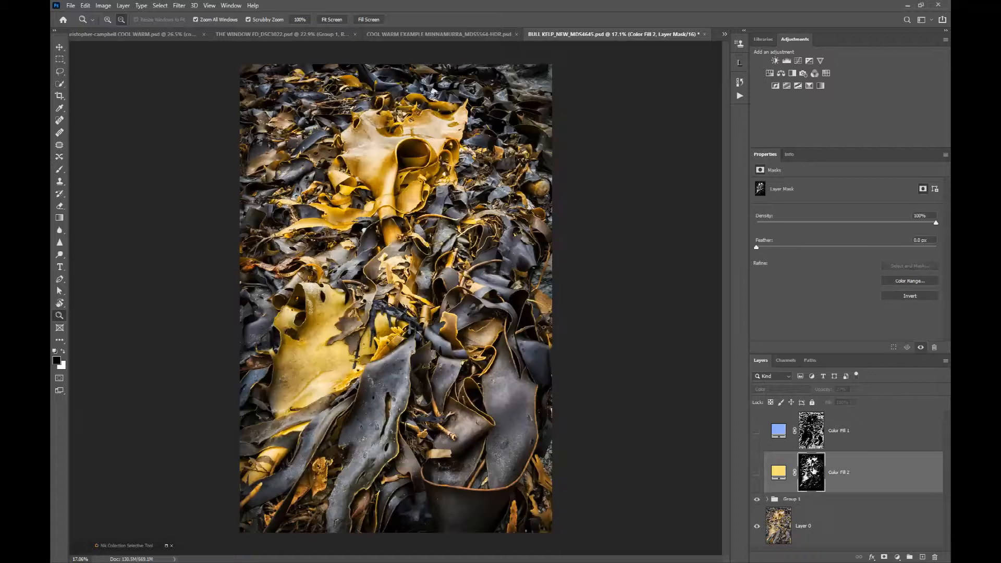
Show the yellow Color Fill 2 layer in the kelp image, lower its opacity, and show the blue Color Fill 1 layer.
left_click(758, 472)
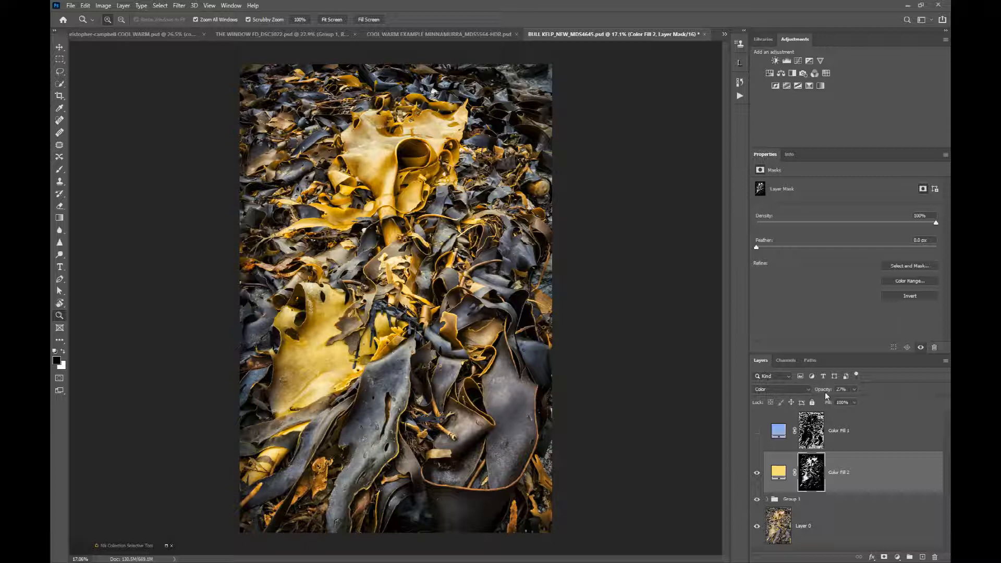
left_click_drag(825, 392, 811, 393)
left_click(758, 432)
Examine the mask of the blue Color Fill 1 layer and compare the kelp image with and without that layer.
left_click(811, 431)
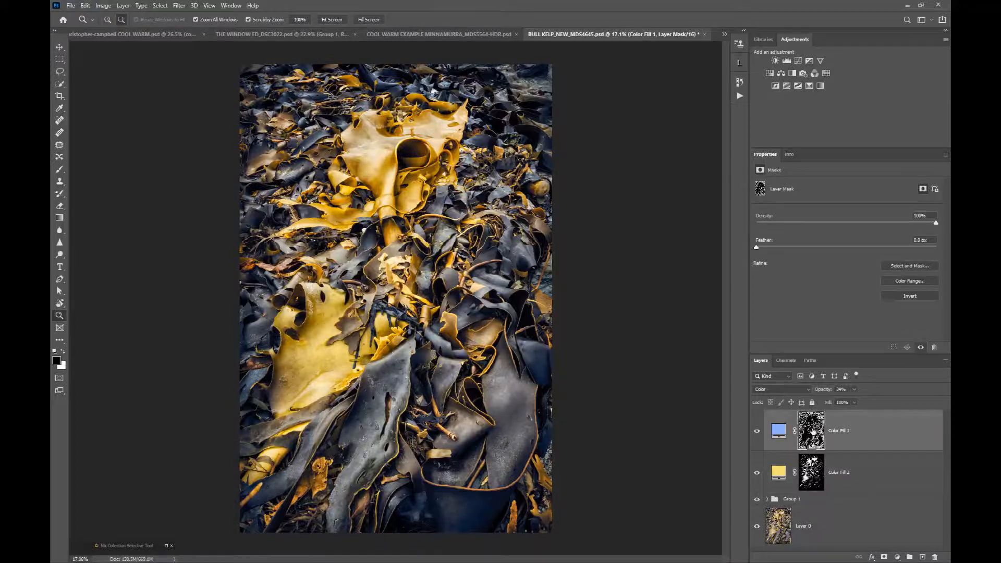
left_click(812, 431, "alt")
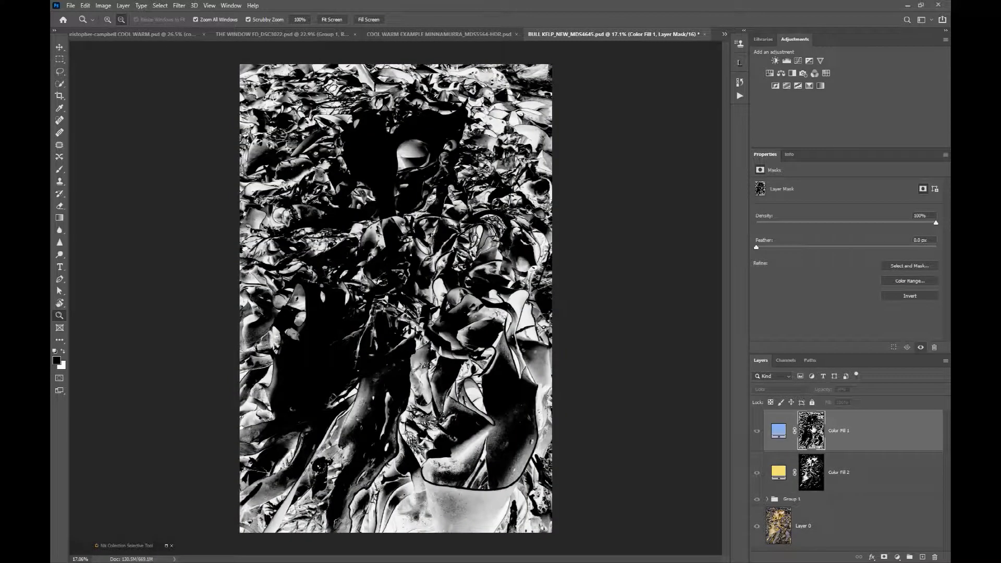
left_click(811, 431, "alt")
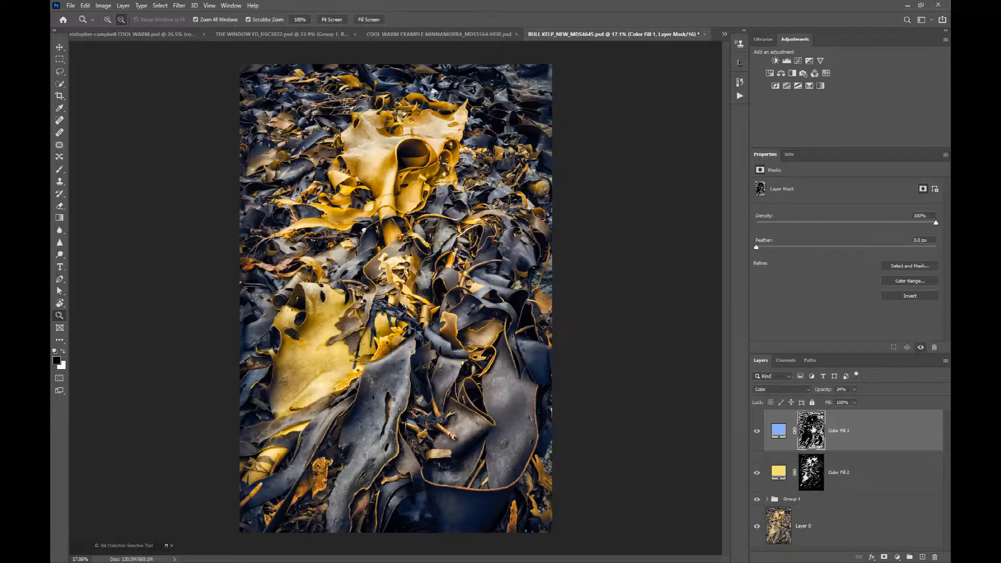
left_click(757, 432)
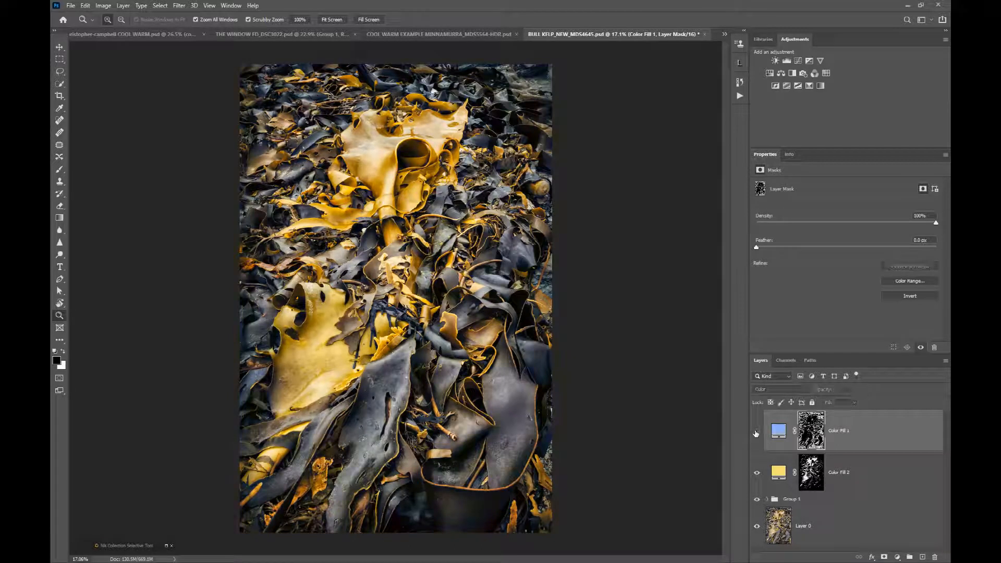
left_click(757, 432)
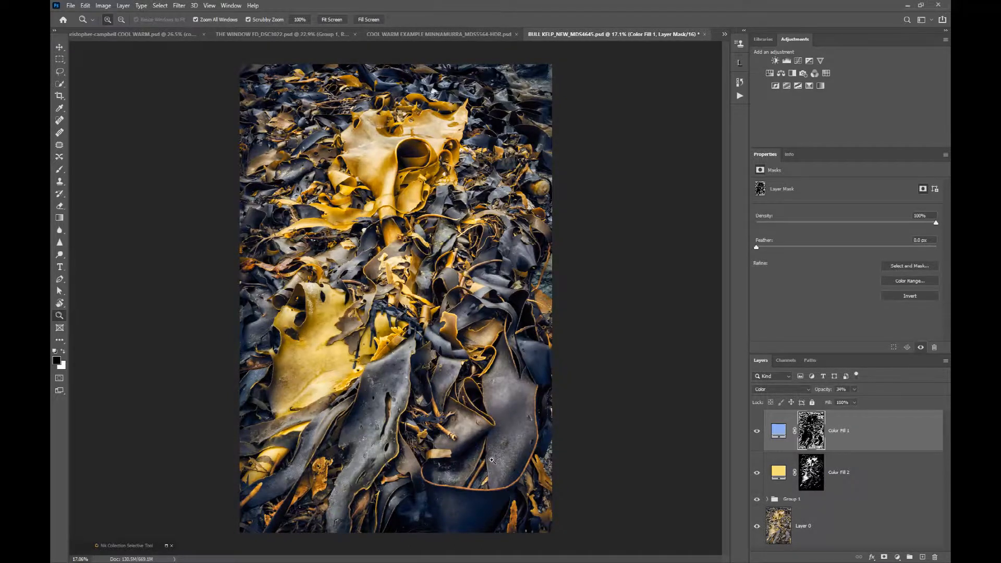
Compare the lower kelp shadows up close with and without Color Fill 1, and set that layer's opacity to 24%.
scroll(455, 487, "up", 1)
scroll(456, 487, "up", 5)
left_click_drag(501, 413, 467, 259)
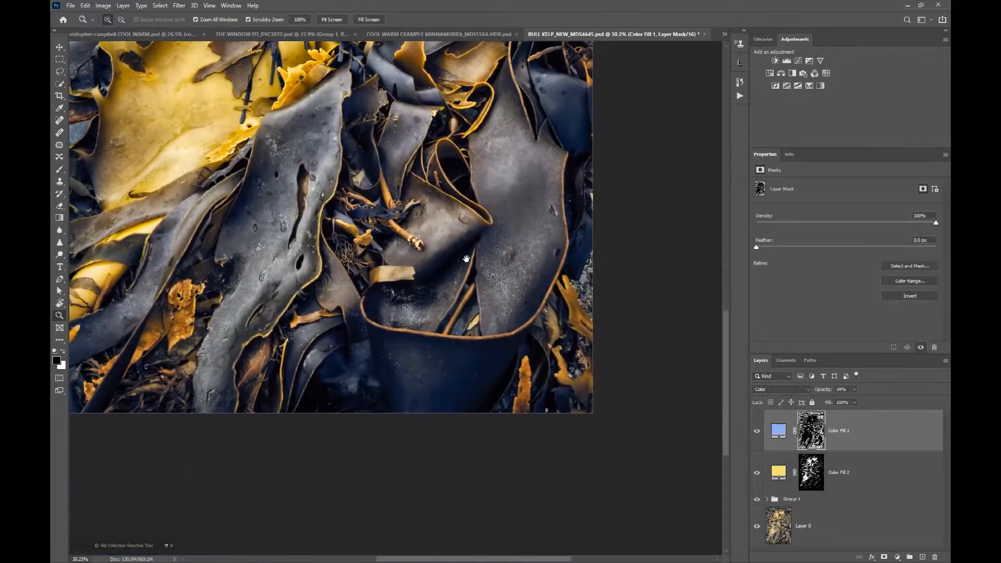
left_click(758, 432)
left_click(758, 432)
left_click(822, 393)
type("24")
left_click(328, 21)
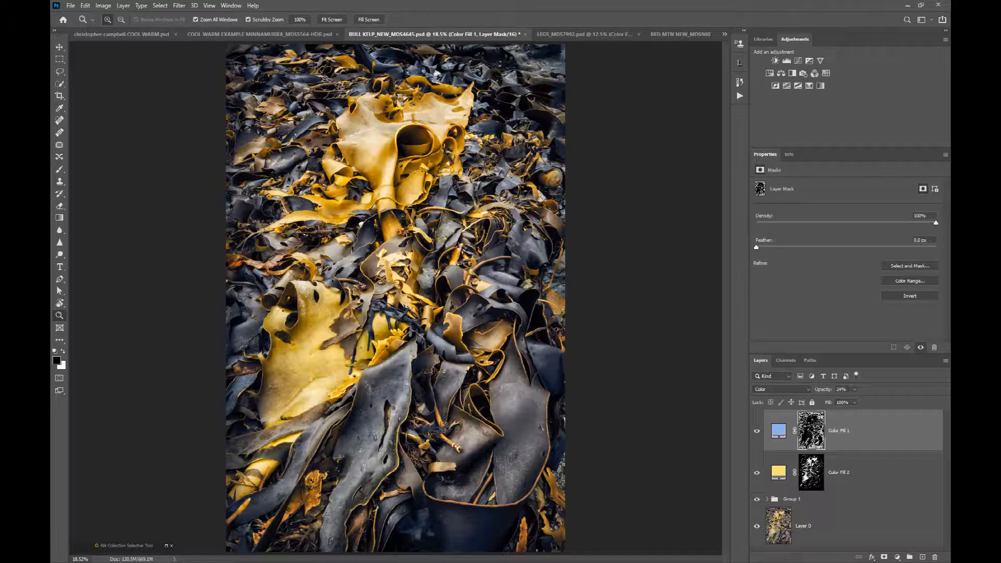
Bring up the COOL WARM portrait and show its WARM group, Curves 1 layer and Curves 1 copy layer.
left_click(120, 35)
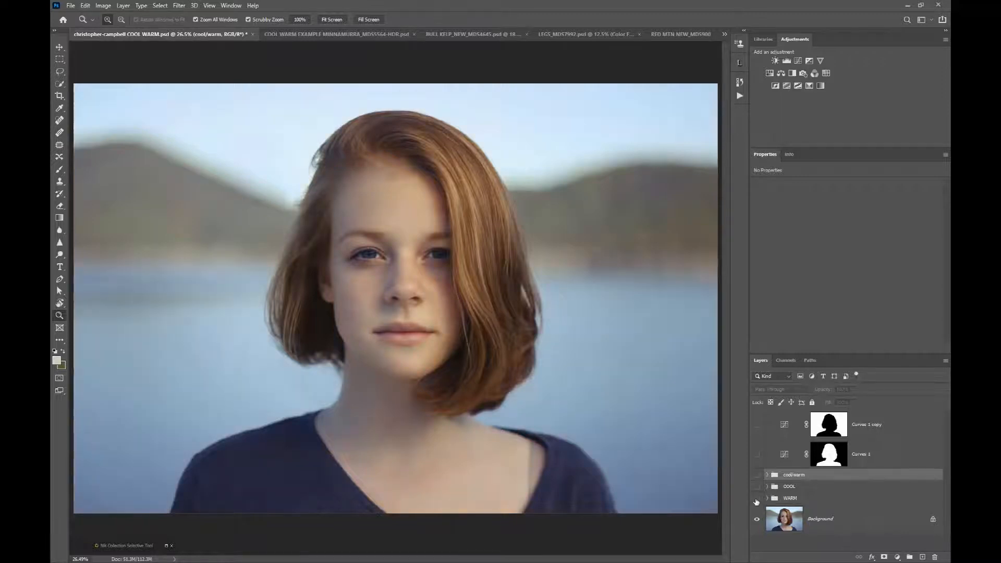
left_click(756, 499)
left_click(757, 455)
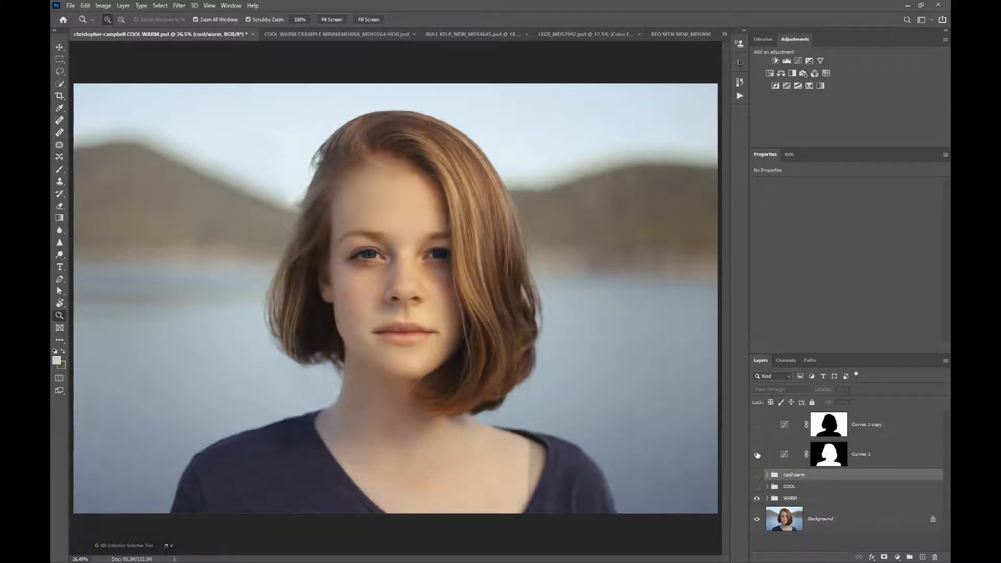
left_click(757, 426)
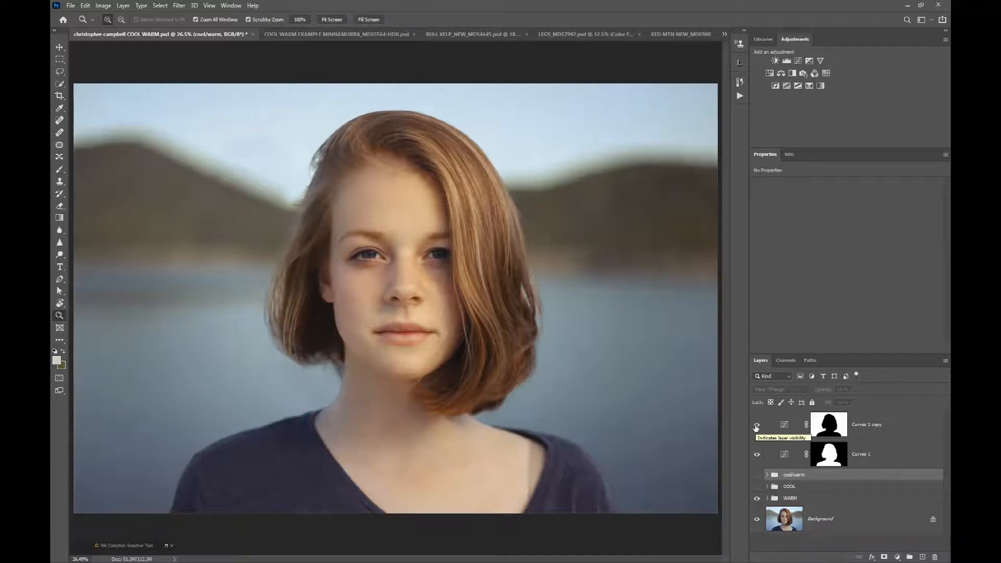
Compare the portrait with its Background alone, and brighten the subject by raising the upper point of the Curves 1 curve.
left_click(757, 532, "alt")
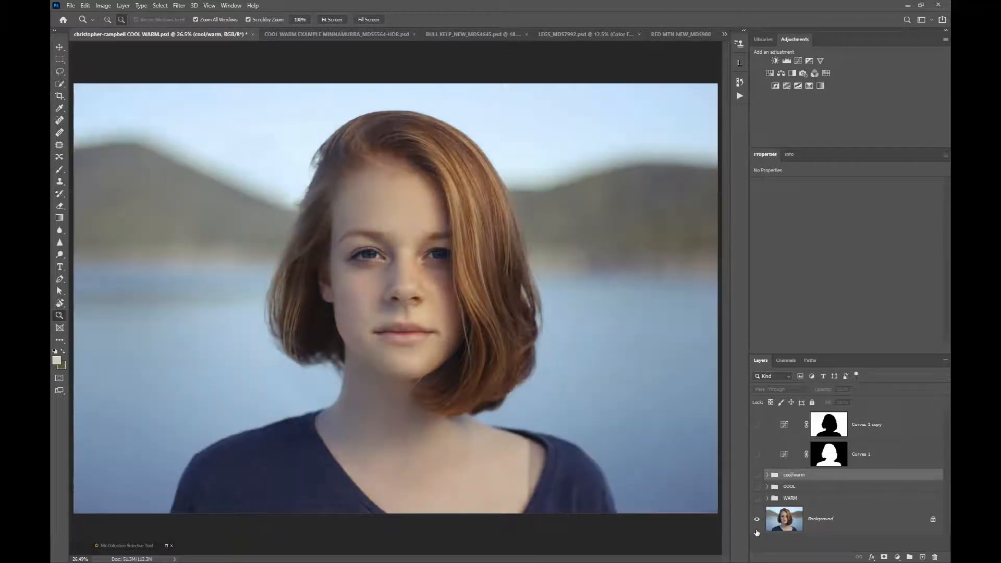
left_click(757, 532, "alt")
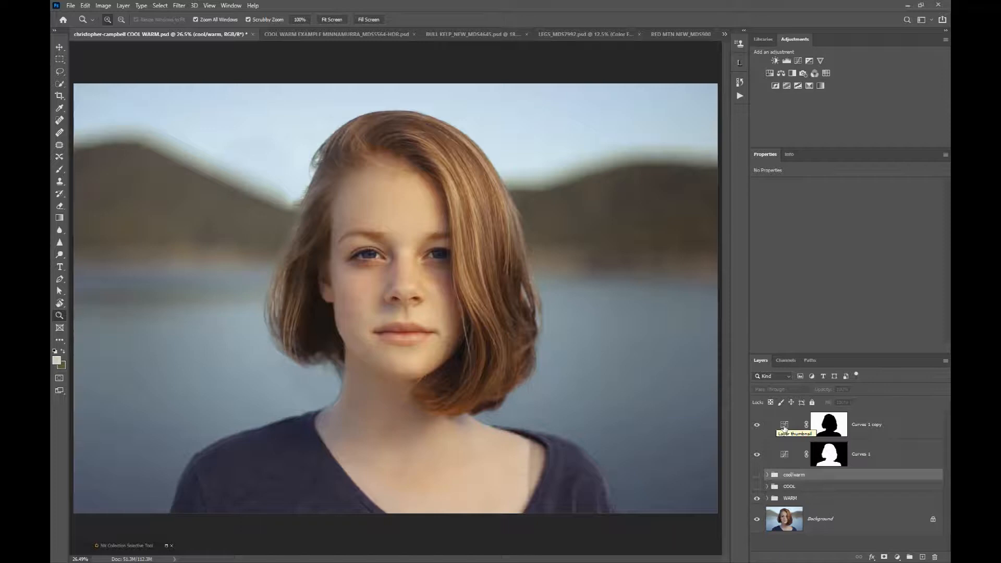
left_click(785, 455)
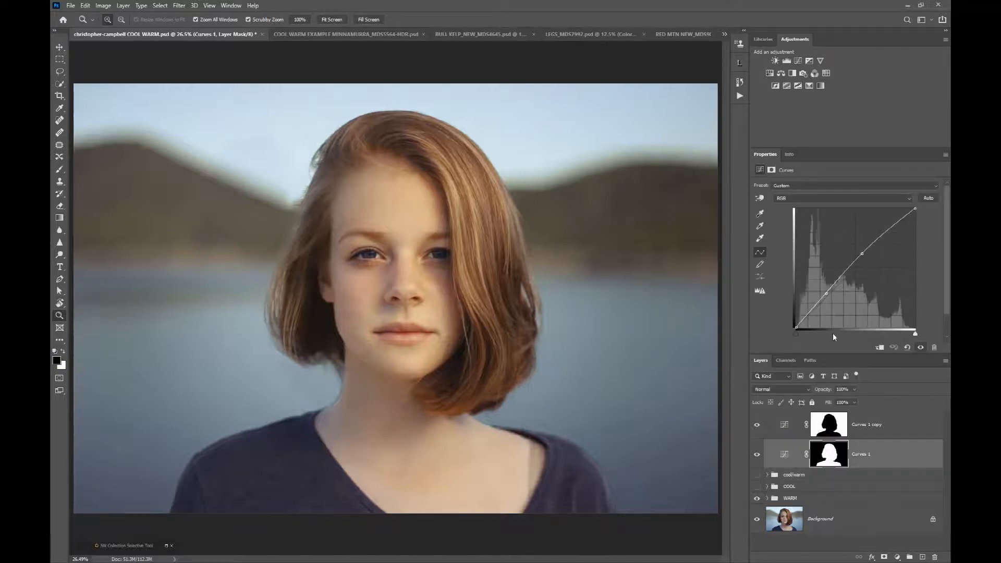
mouse_move(862, 254)
left_mouse_down()
mouse_move(856, 248)
mouse_move(880, 275)
mouse_move(869, 242)
left_mouse_up()
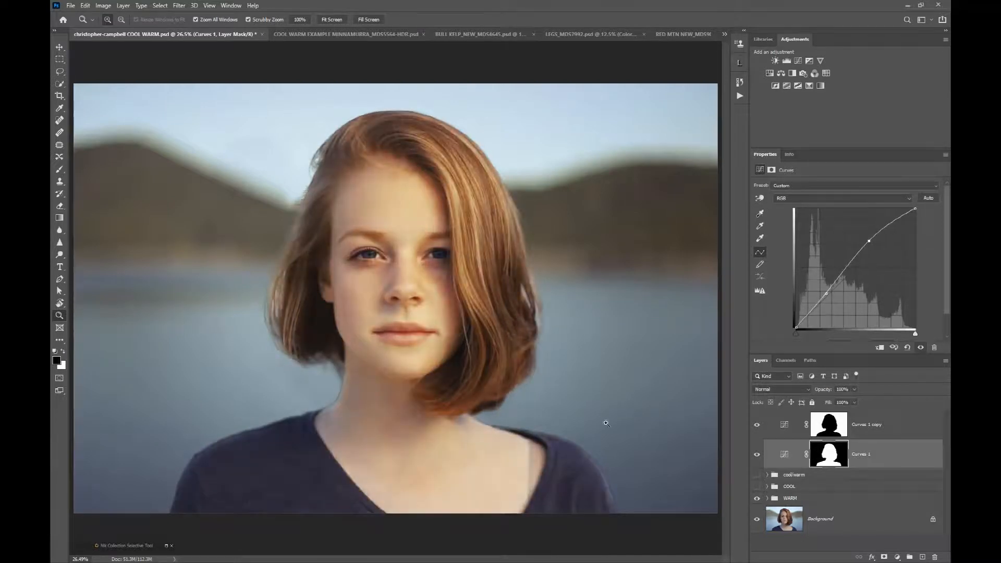
Return to the MINNAMURRA image and compare its bottom Hue/Saturation 1 layer alone with the full edit.
left_click(353, 34)
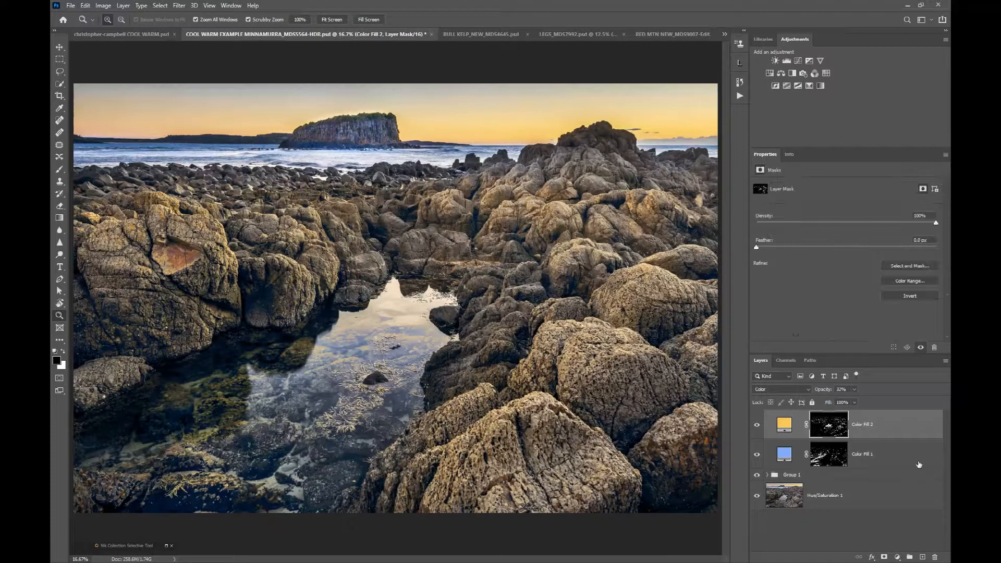
left_click(758, 494, "alt")
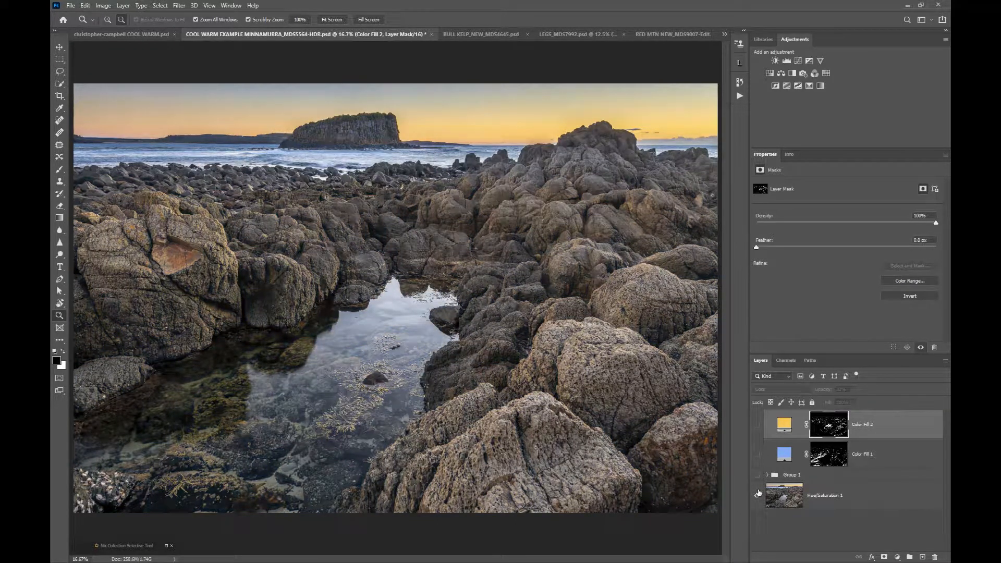
left_click(758, 494, "alt")
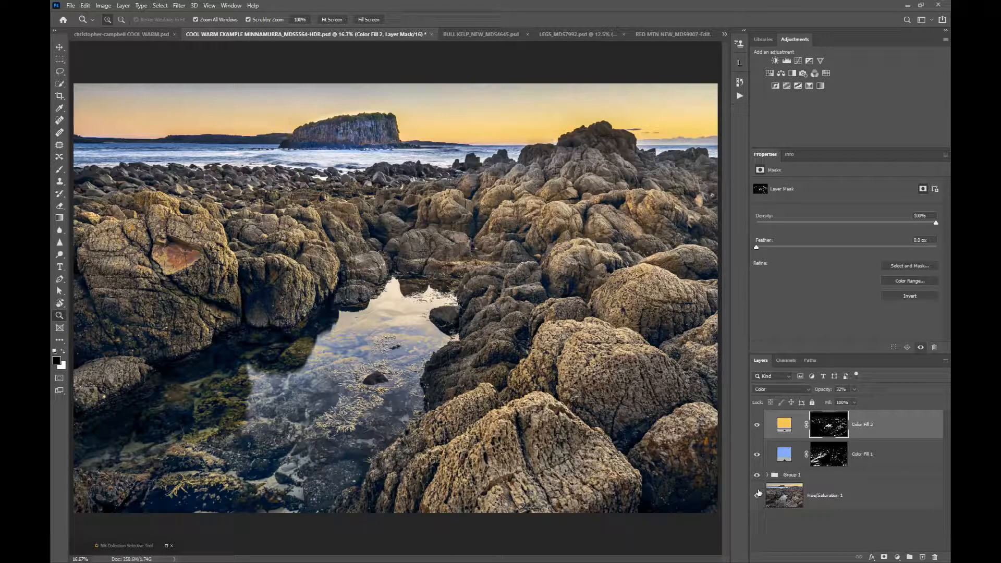
Bring up the LEGS image and compare it with Group 1 and Color Fill 1 hidden and shown.
left_click(554, 35)
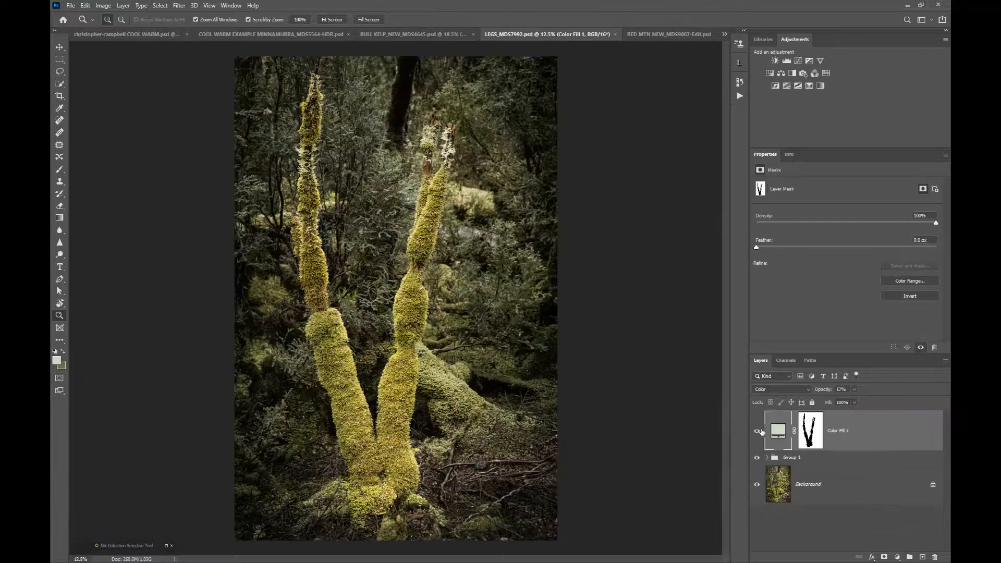
left_click(758, 459)
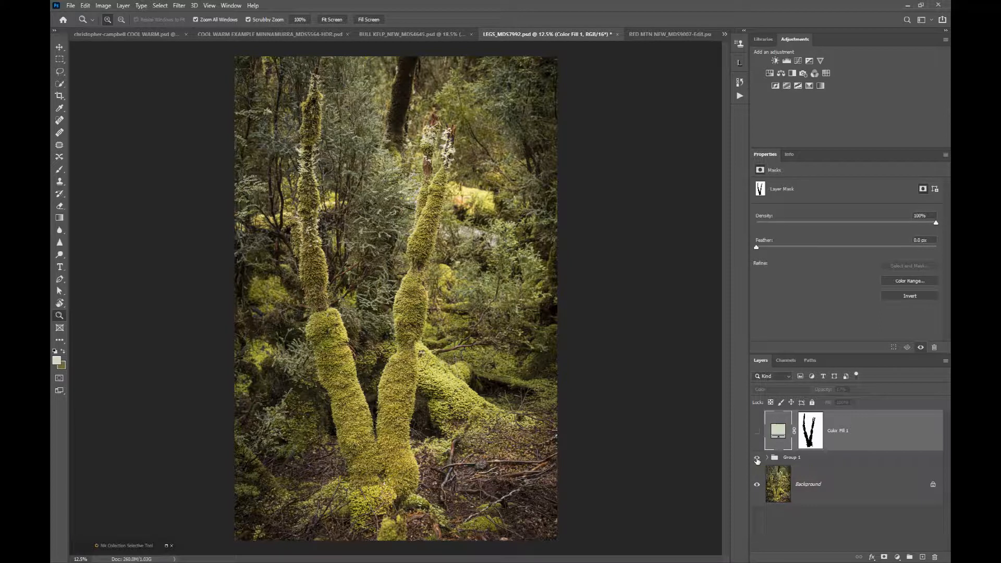
left_click(758, 459)
left_click(757, 430)
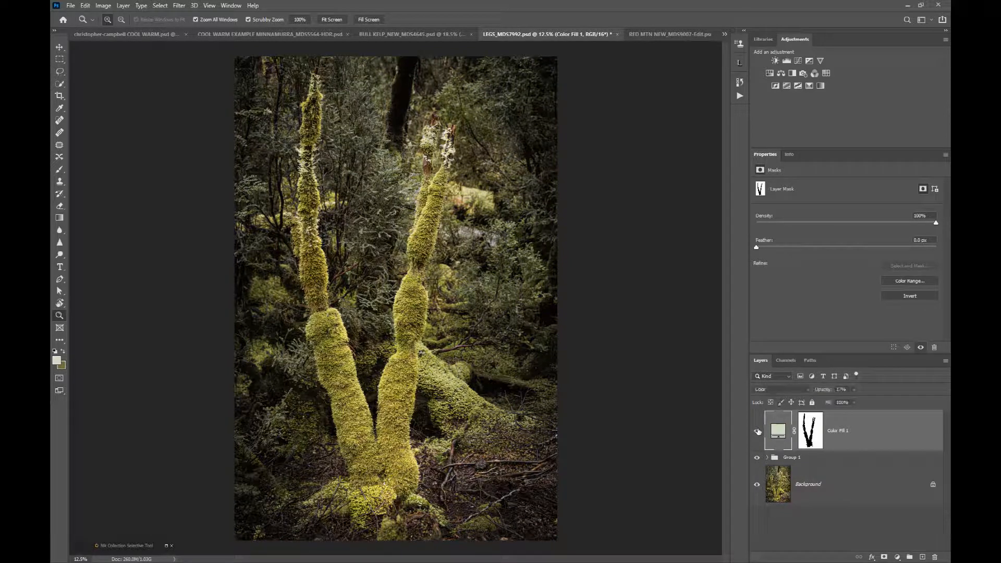
left_click(758, 431)
Bring up the RED MTN image and compare it with and without its Group 1 edits.
left_click(647, 34)
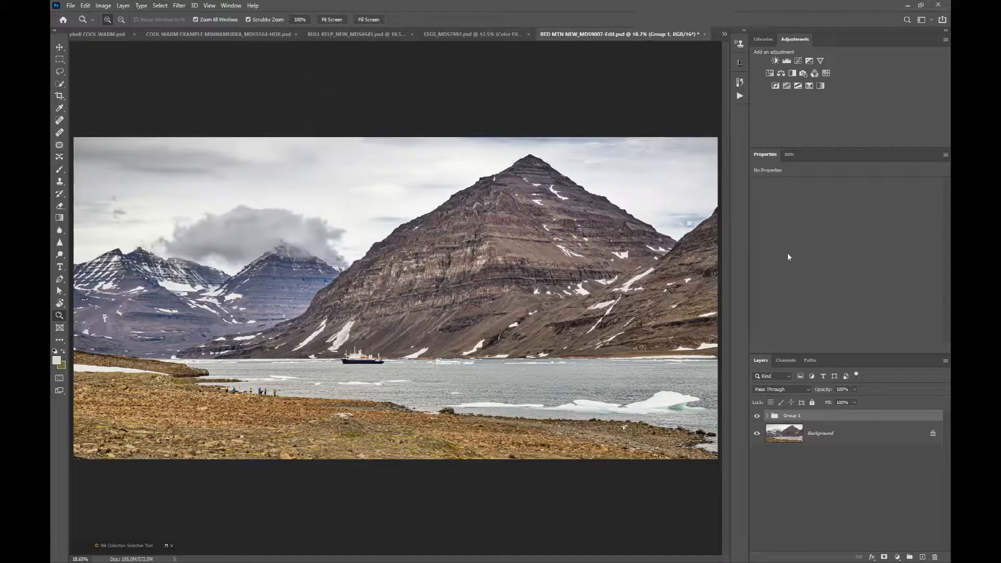
left_click(758, 417)
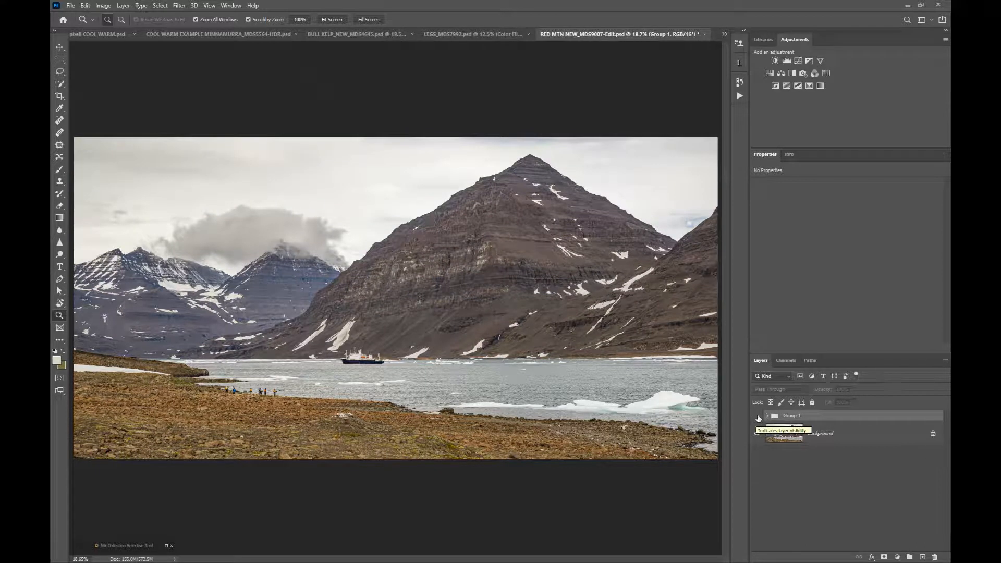
left_click(758, 418)
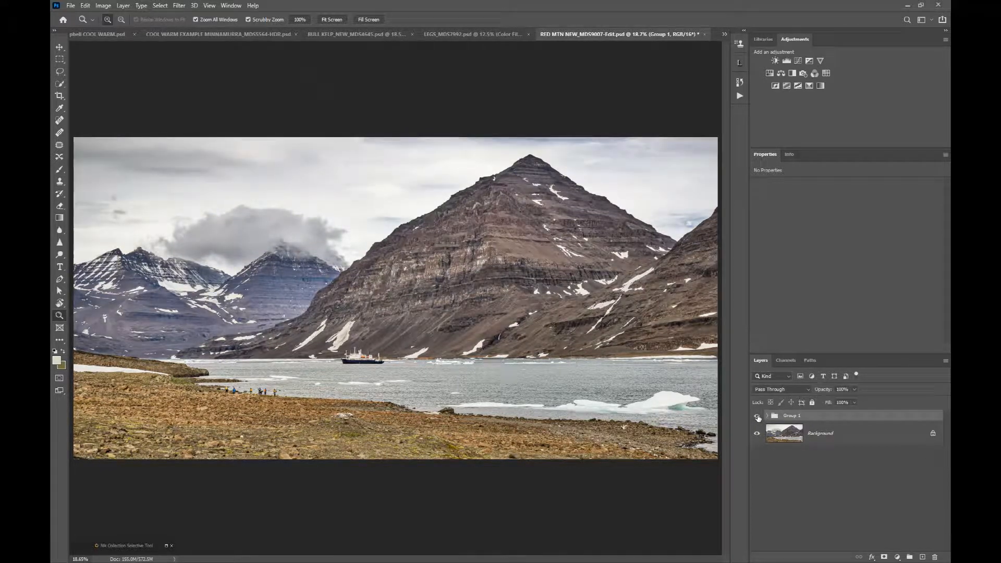